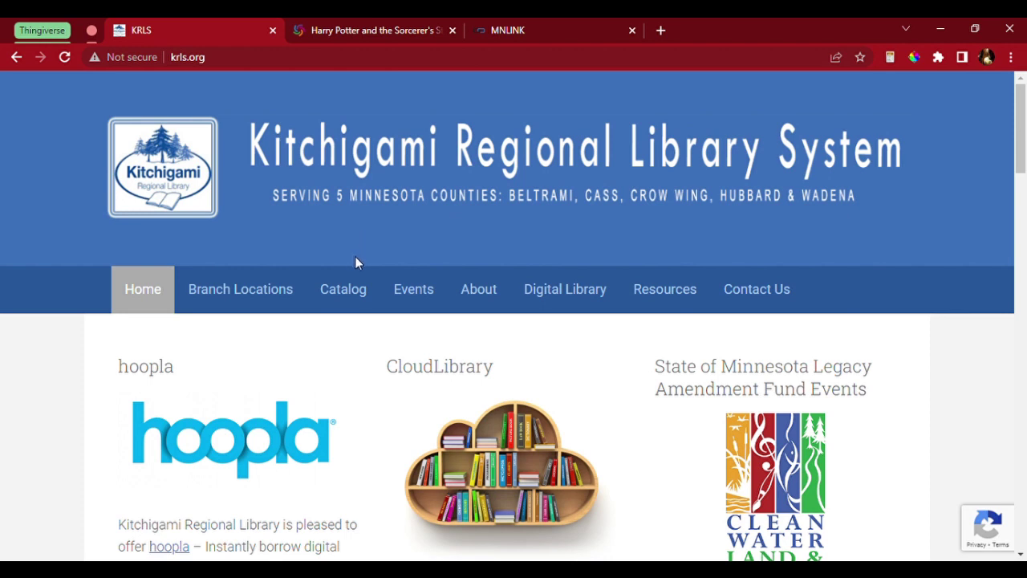
Open the library system's catalog and set the search scope to Library Search.
left_click(346, 303)
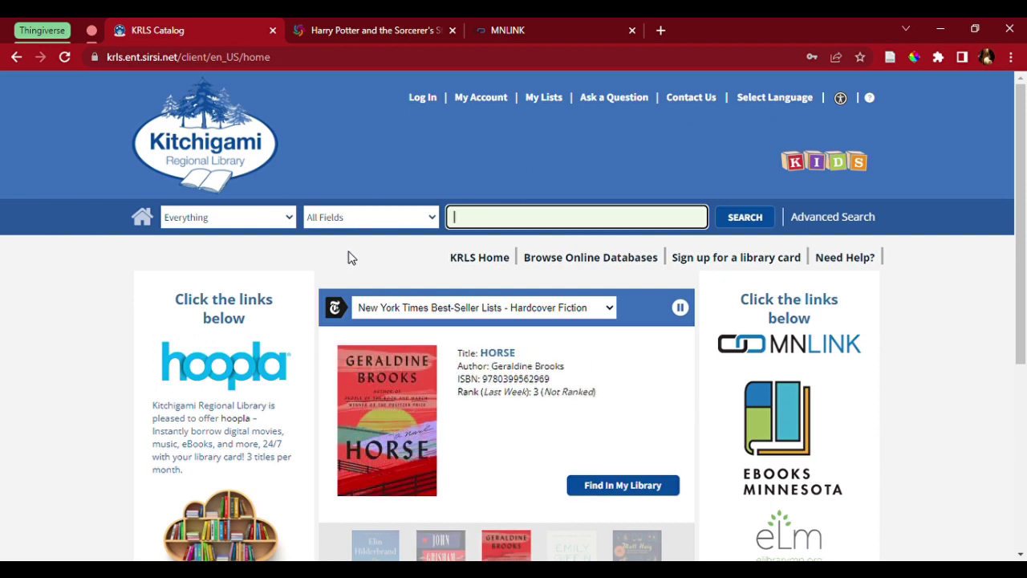
left_click(277, 217)
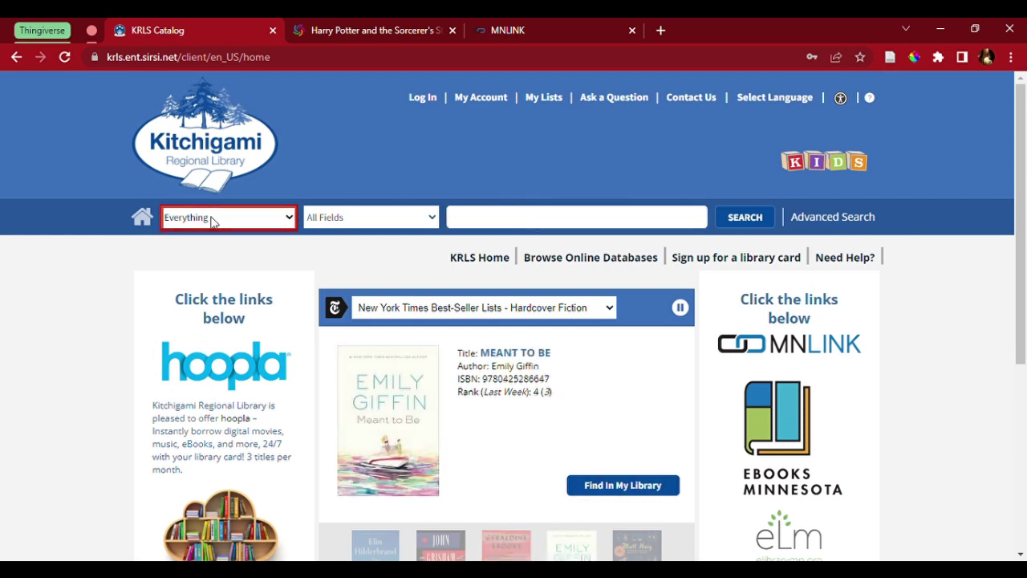
left_click(212, 222)
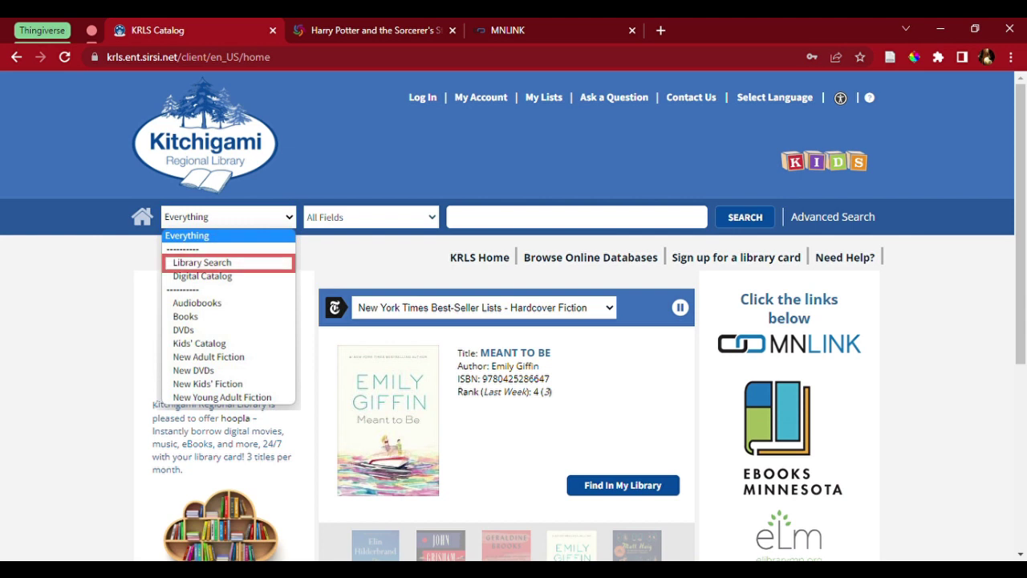
left_click(213, 264)
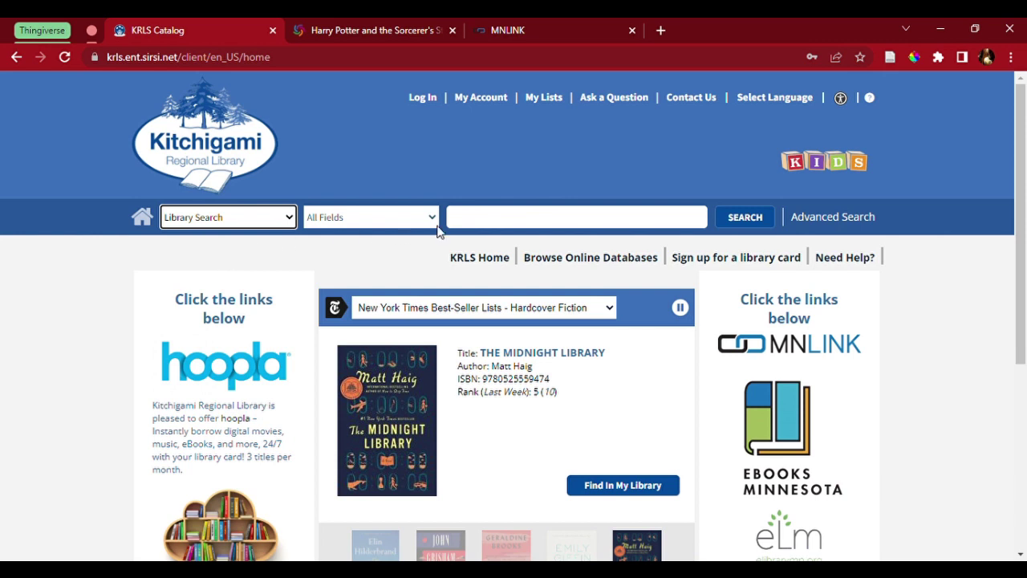
Search the catalog for "harry potter sorcerers stone" using the suggested search phrase.
left_click(481, 223)
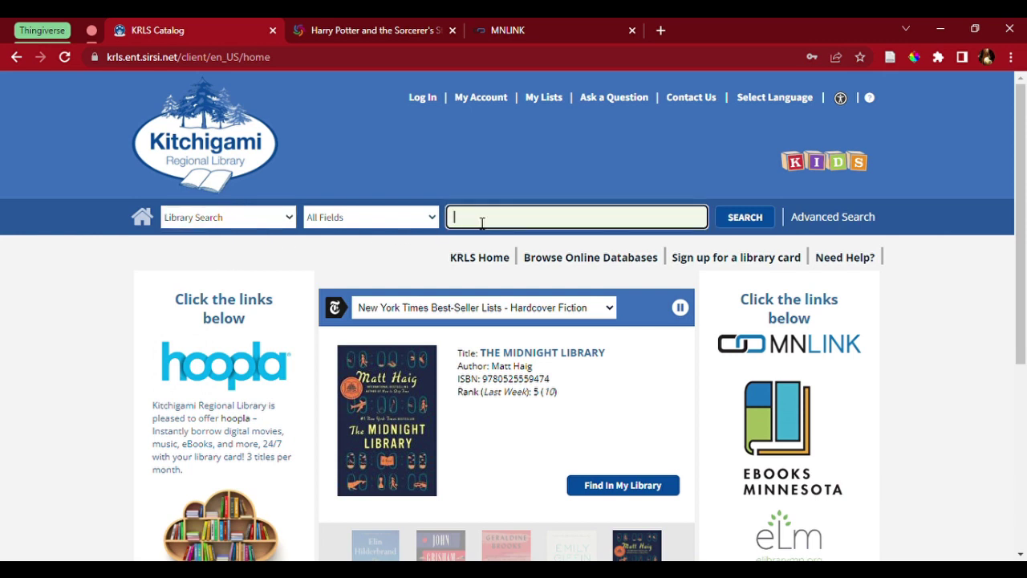
type("Harry")
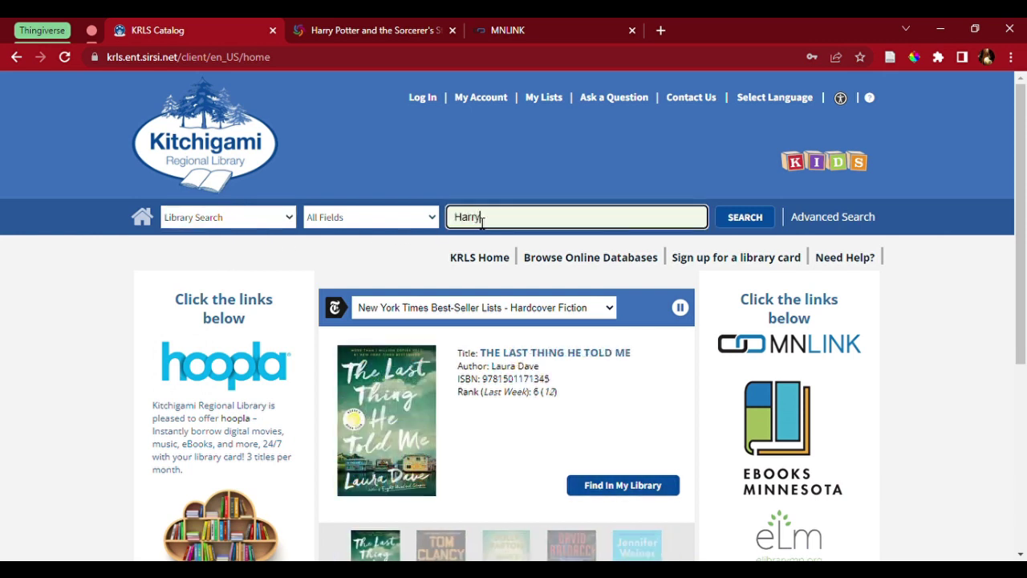
type(" Potter")
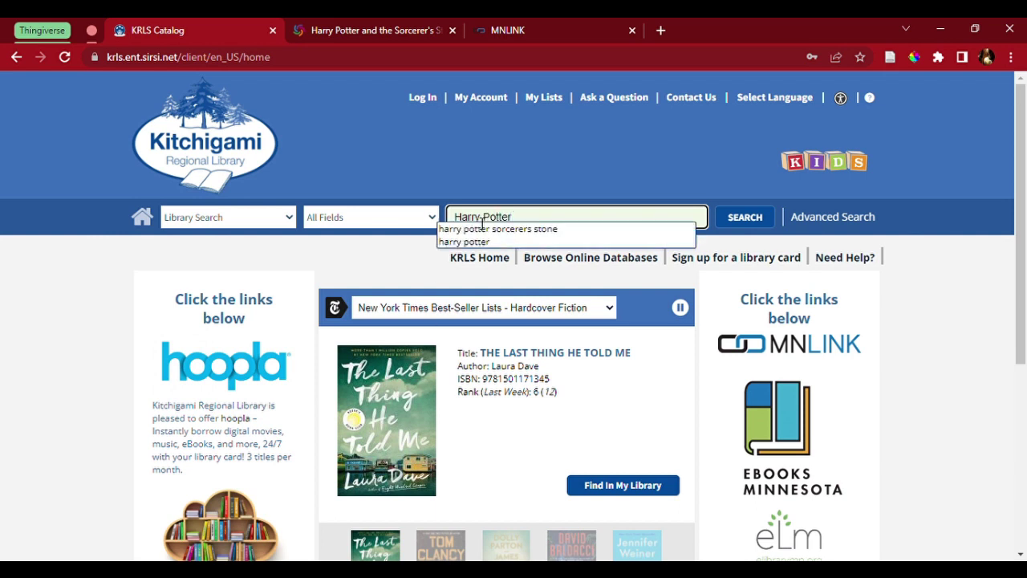
left_click(482, 229)
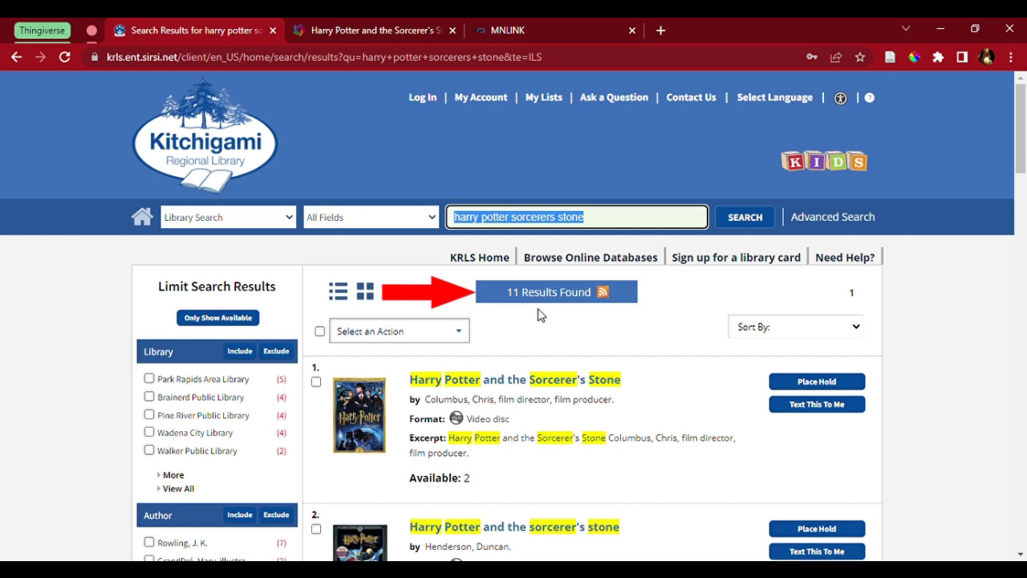
Look through the search results, checking each item's format and the number of available copies.
scroll(544, 316, "down", 2)
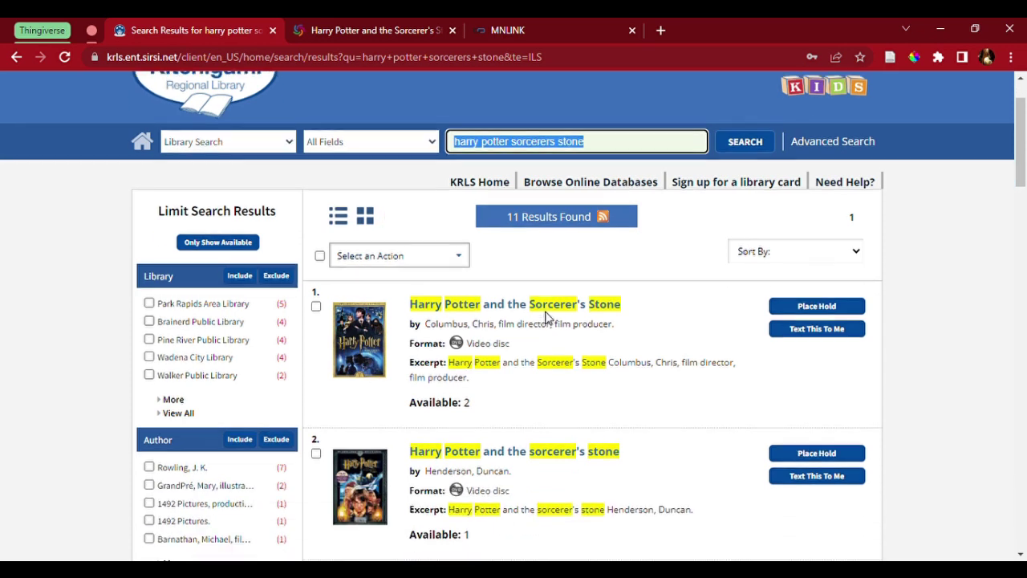
scroll(544, 316, "down", 2)
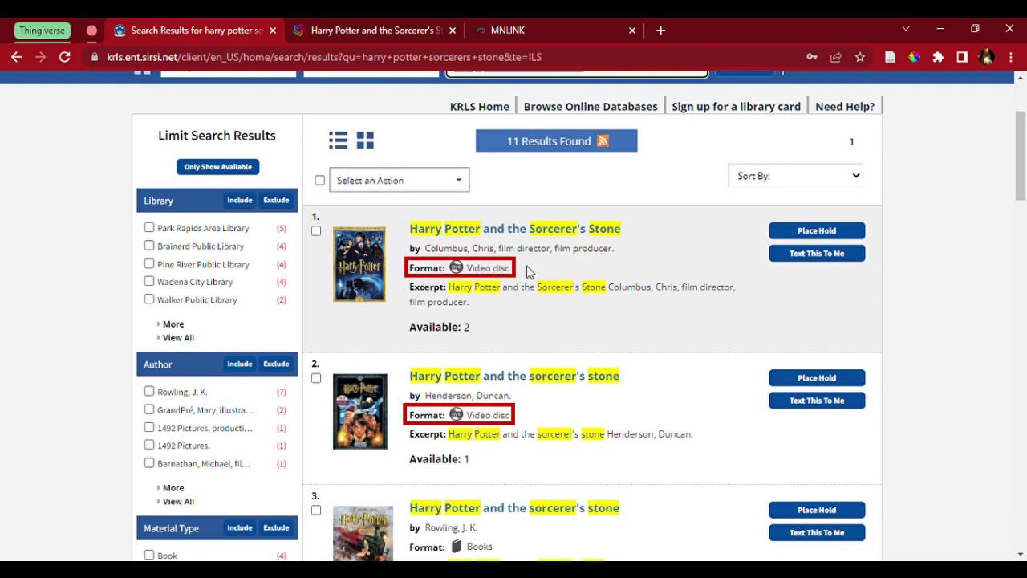
scroll(497, 269, "down", 1)
scroll(497, 269, "up", 1)
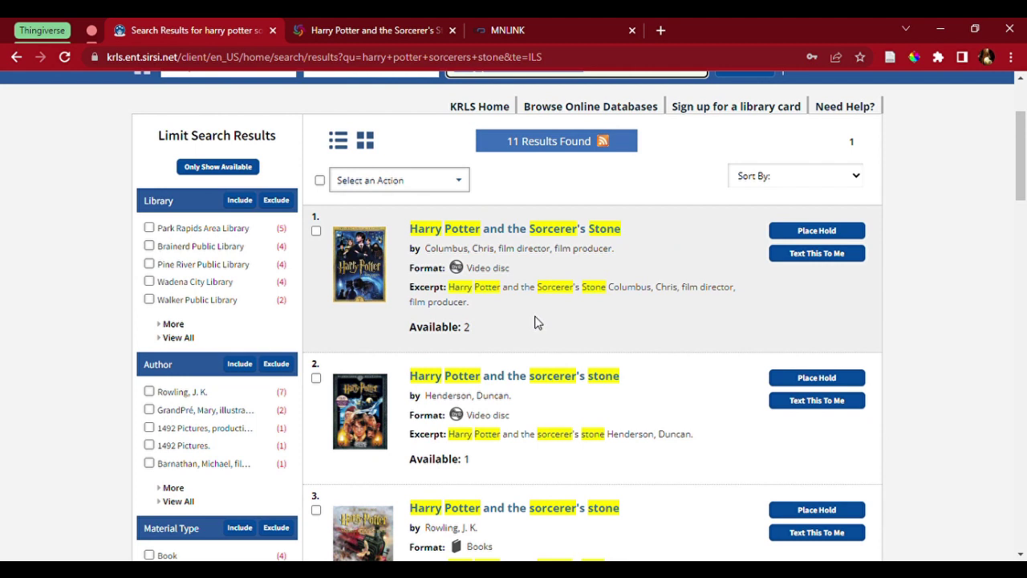
scroll(396, 386, "down", 10)
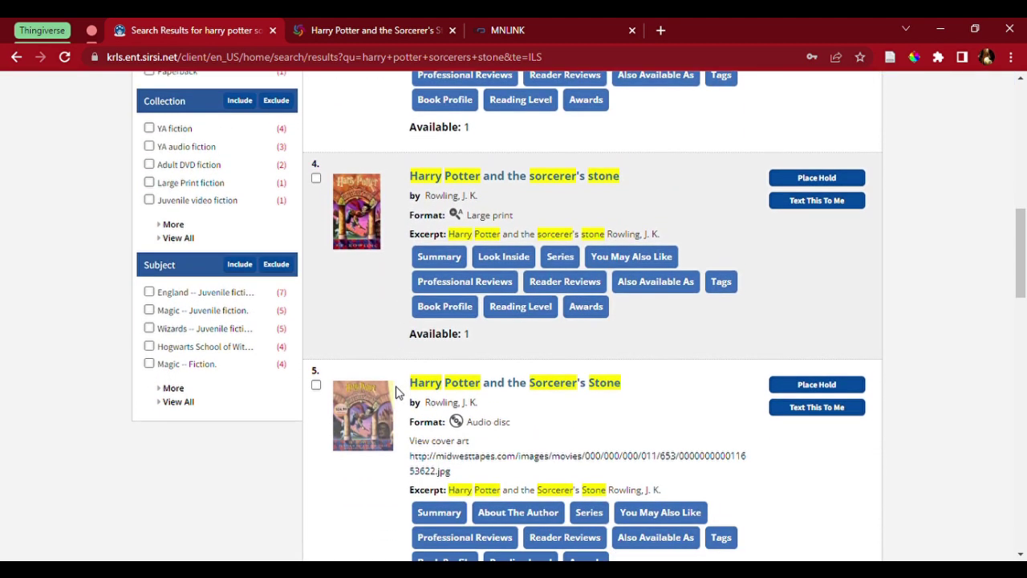
scroll(396, 393, "down", 2)
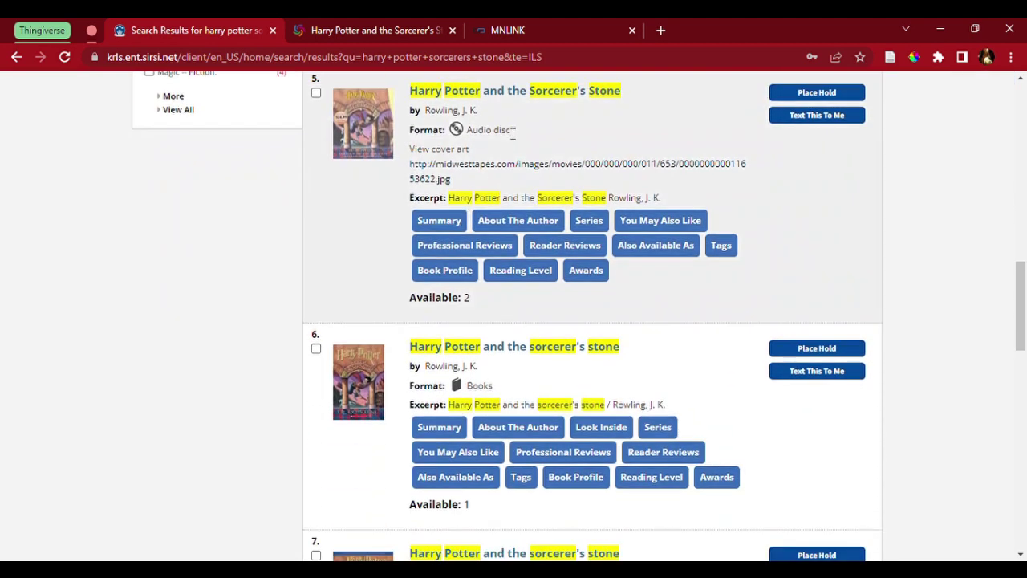
scroll(500, 400, "down", 1)
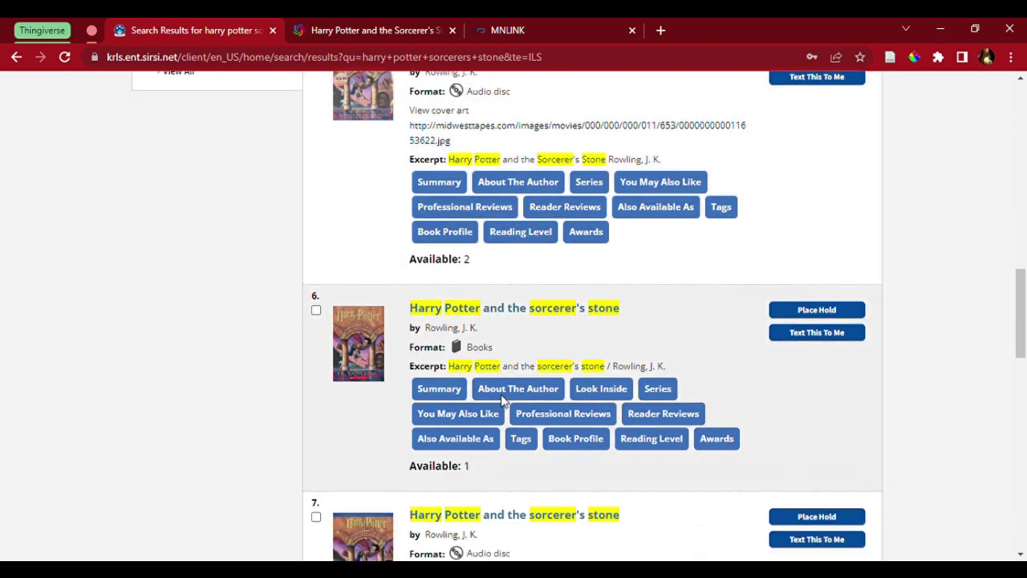
scroll(502, 398, "down", 2)
scroll(506, 401, "up", 1)
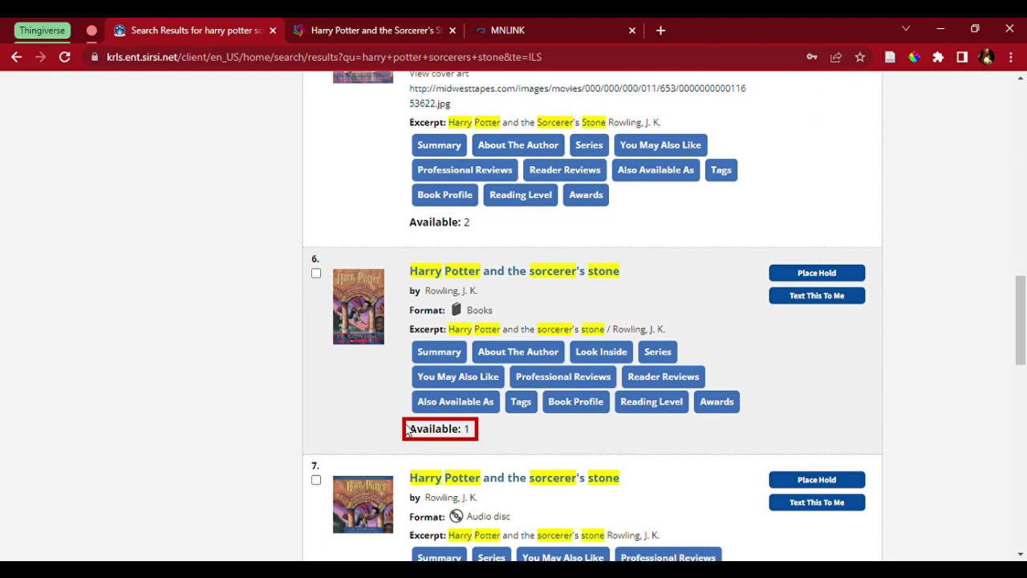
left_click_drag(410, 434, 473, 441)
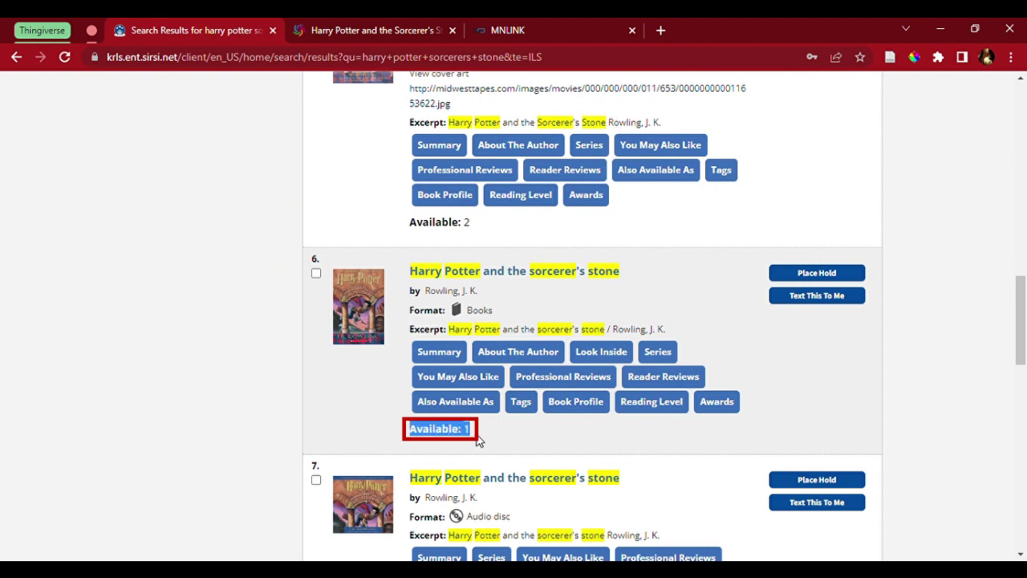
left_click(482, 437)
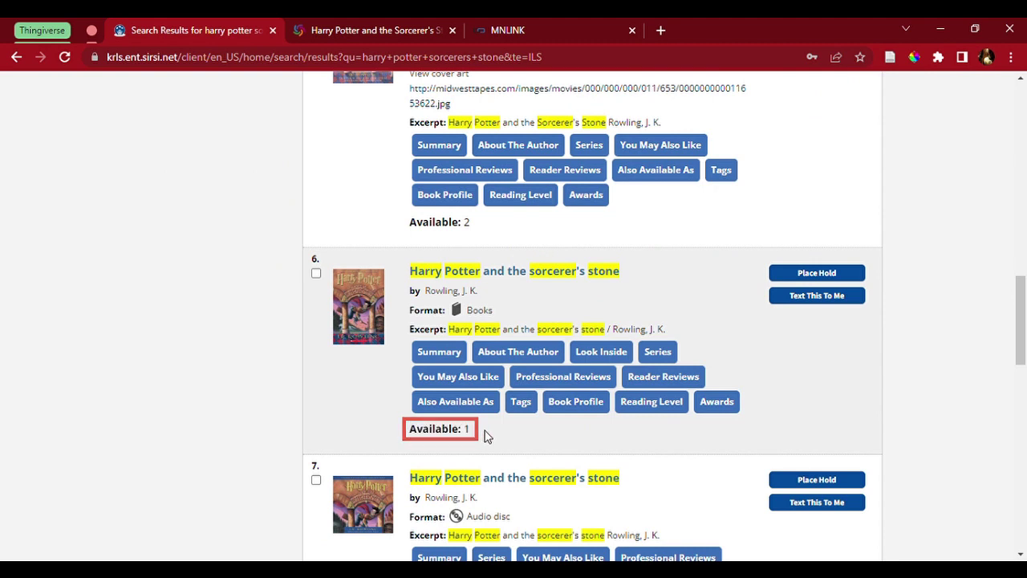
Open the details of the sixth result, the book edition of Harry Potter and the Sorcerer's Stone, and read through them.
scroll(489, 436, "down", 1)
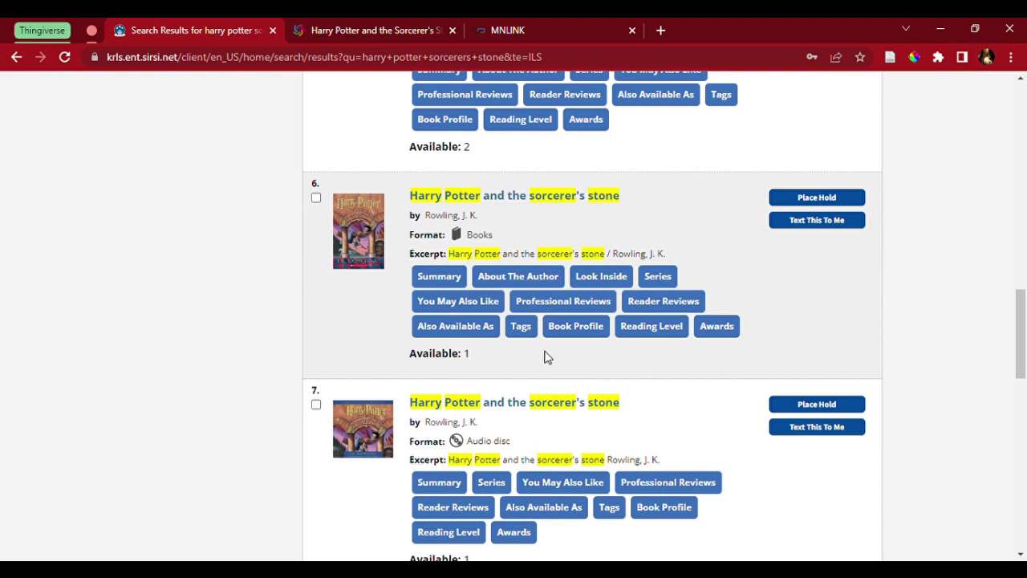
left_click(544, 197)
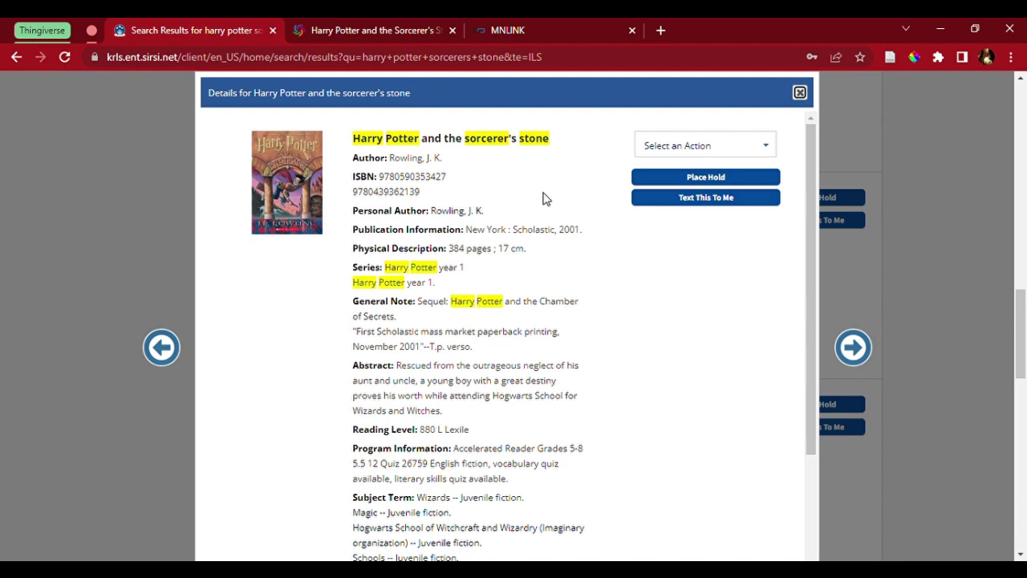
scroll(545, 198, "down", 3)
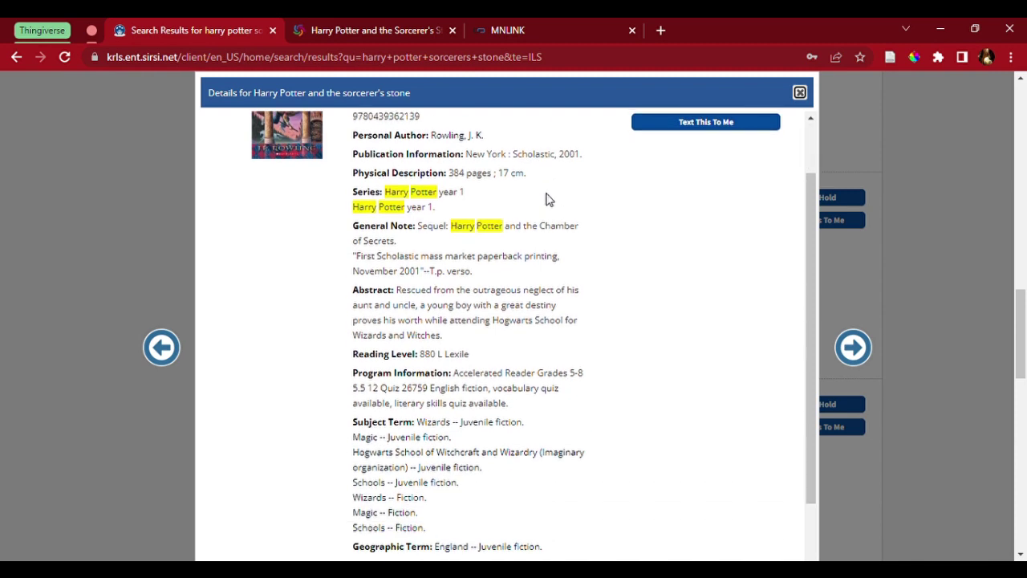
scroll(466, 361, "down", 1)
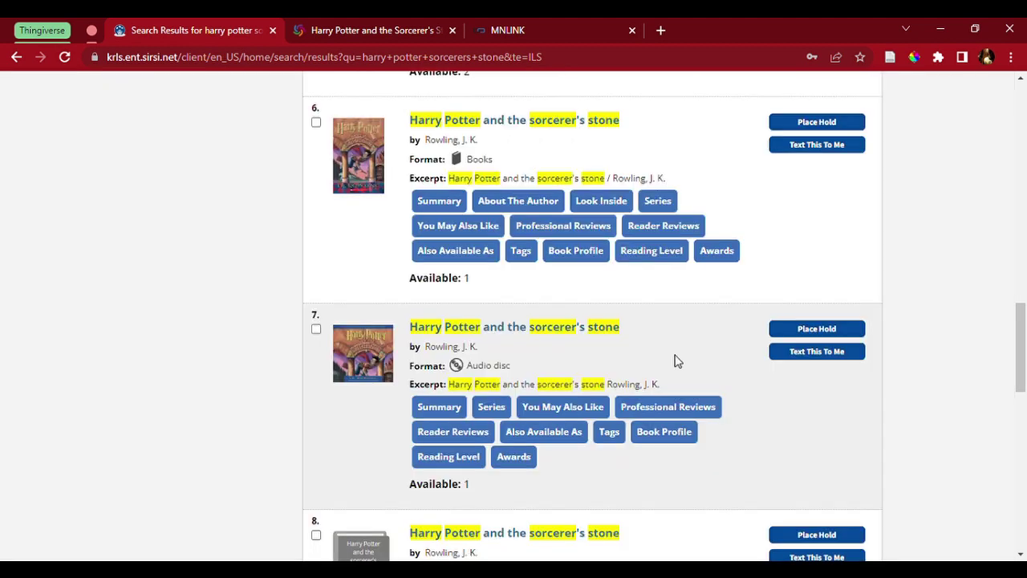
Limit the search results to items at Bemidji Public Library, and return to the unfiltered result list.
scroll(675, 361, "up", 6)
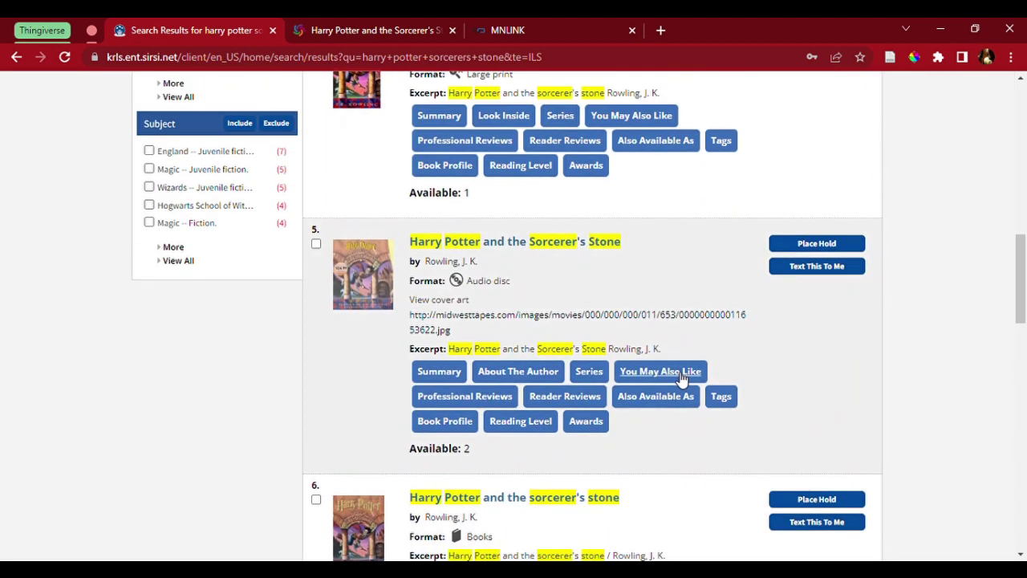
scroll(678, 382, "up", 1)
scroll(740, 360, "down", 5)
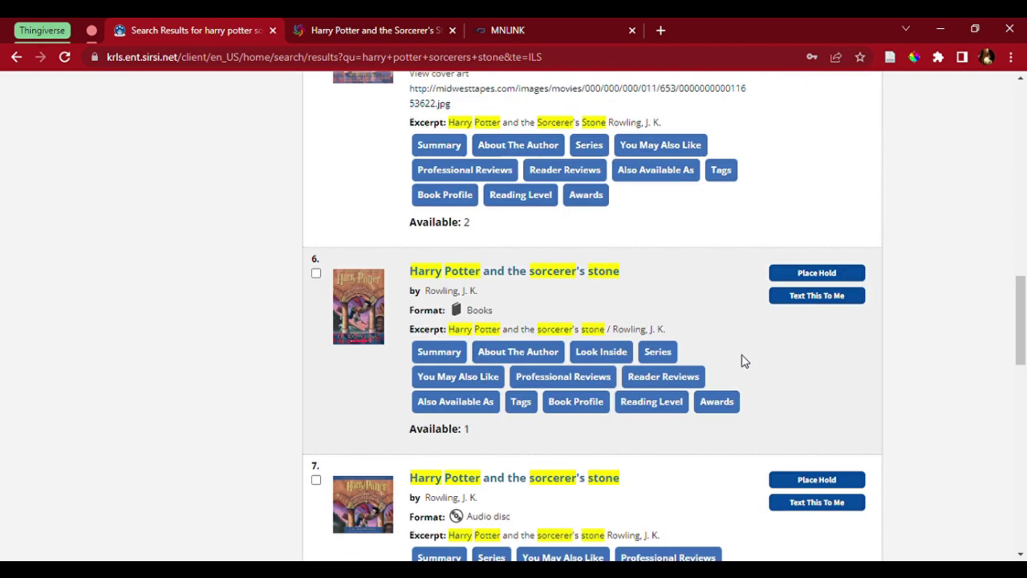
scroll(742, 361, "up", 8)
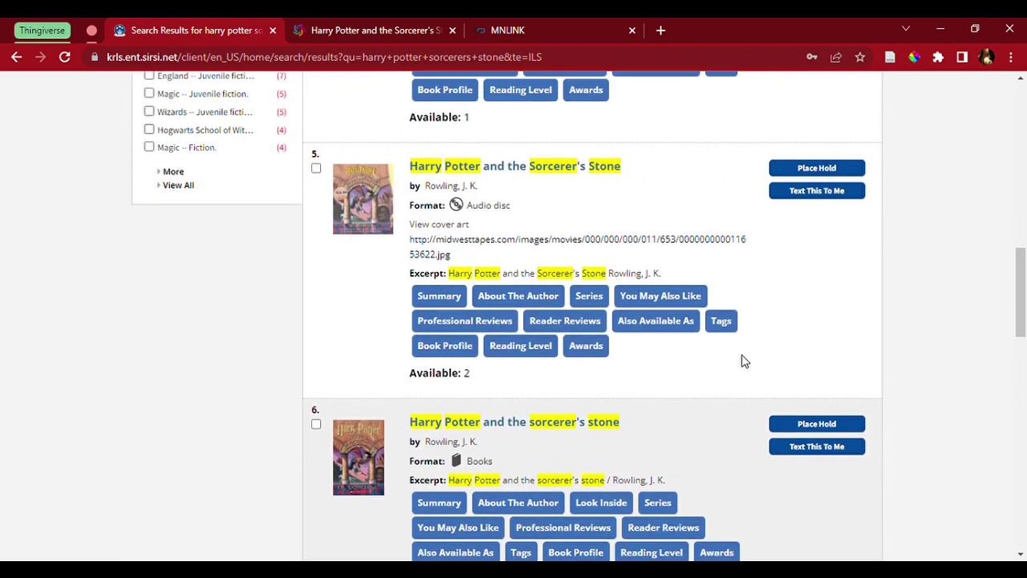
scroll(738, 367, "up", 5)
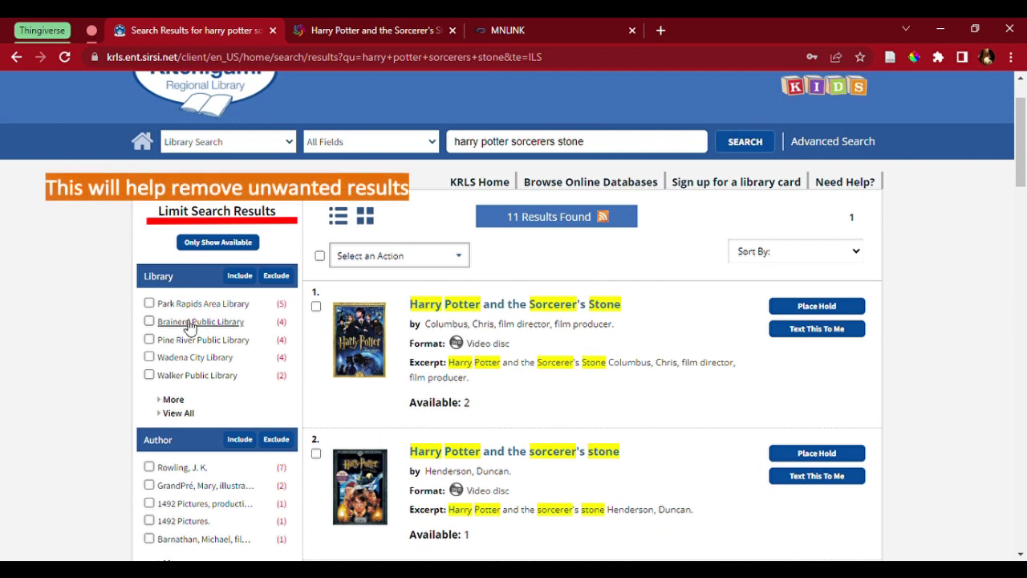
left_click(174, 400)
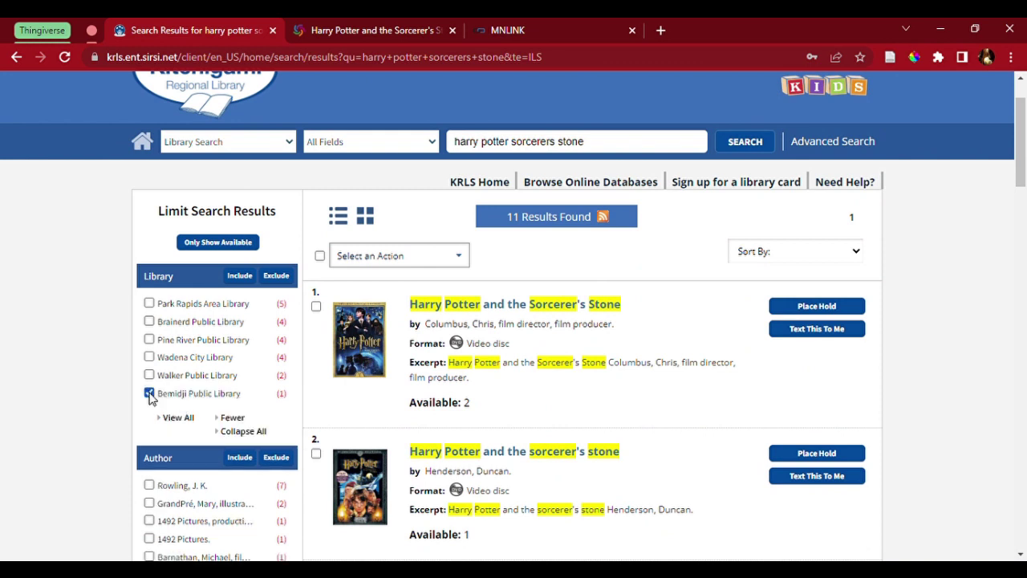
left_click(248, 280)
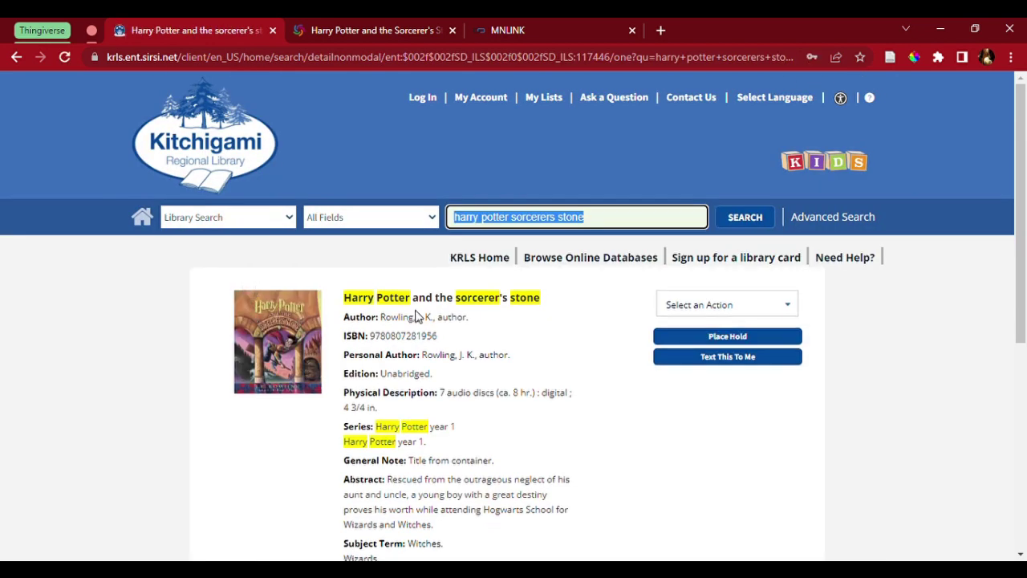
left_click(474, 335)
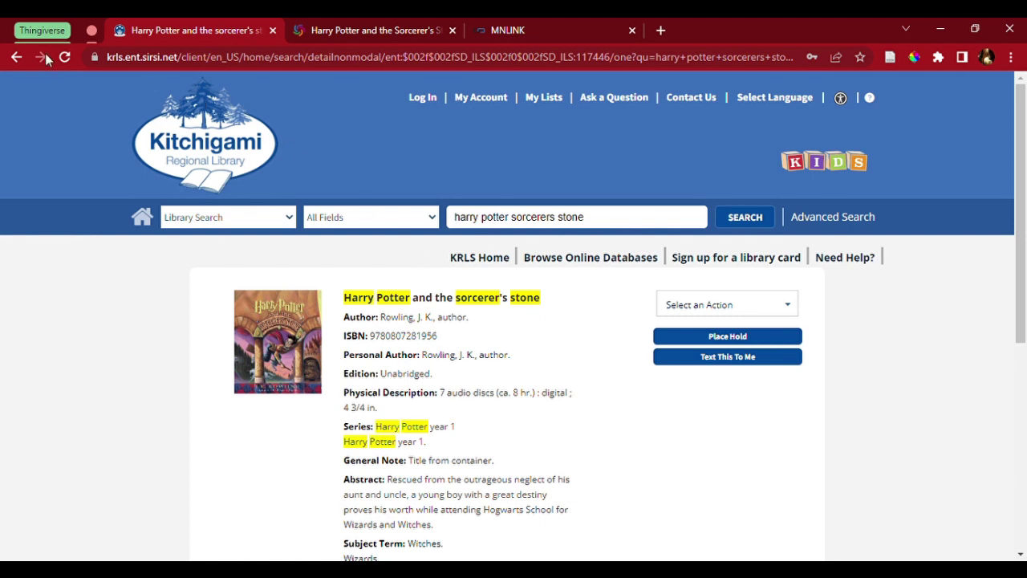
left_click(18, 57)
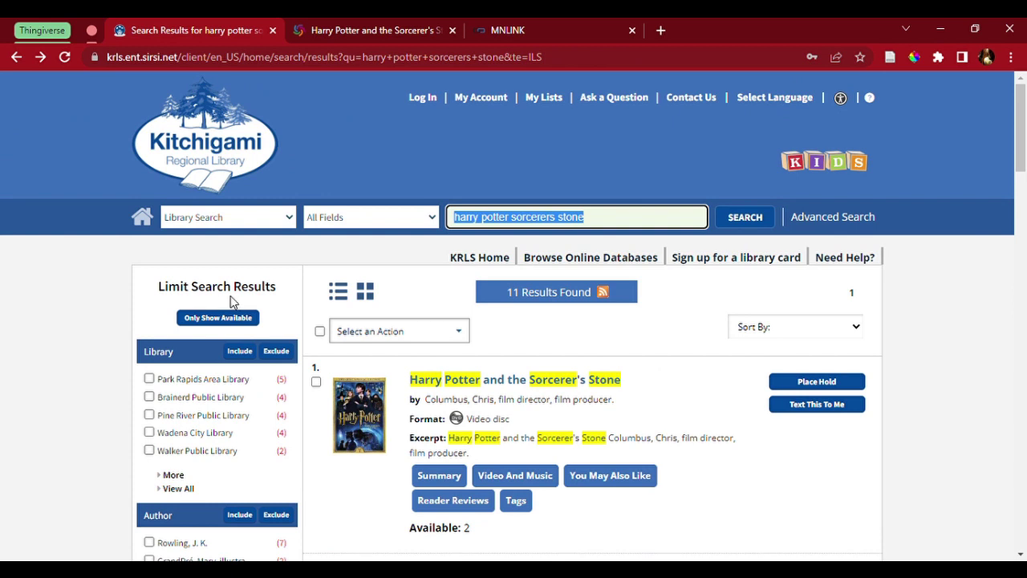
Narrow the search results to include only the Book and Paperback material types.
scroll(256, 300, "down", 4)
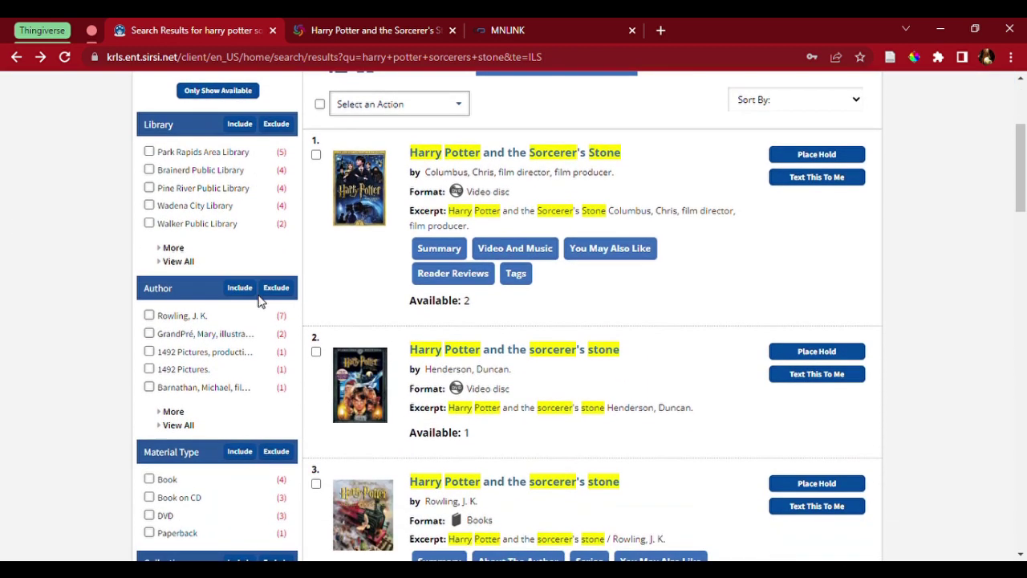
scroll(256, 300, "down", 1)
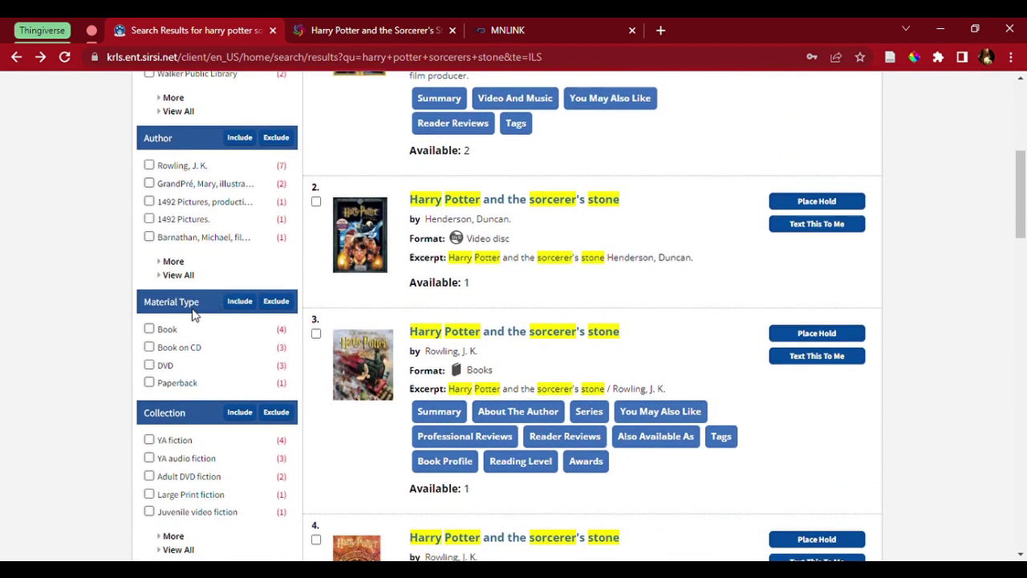
left_click(149, 330)
left_click(149, 383)
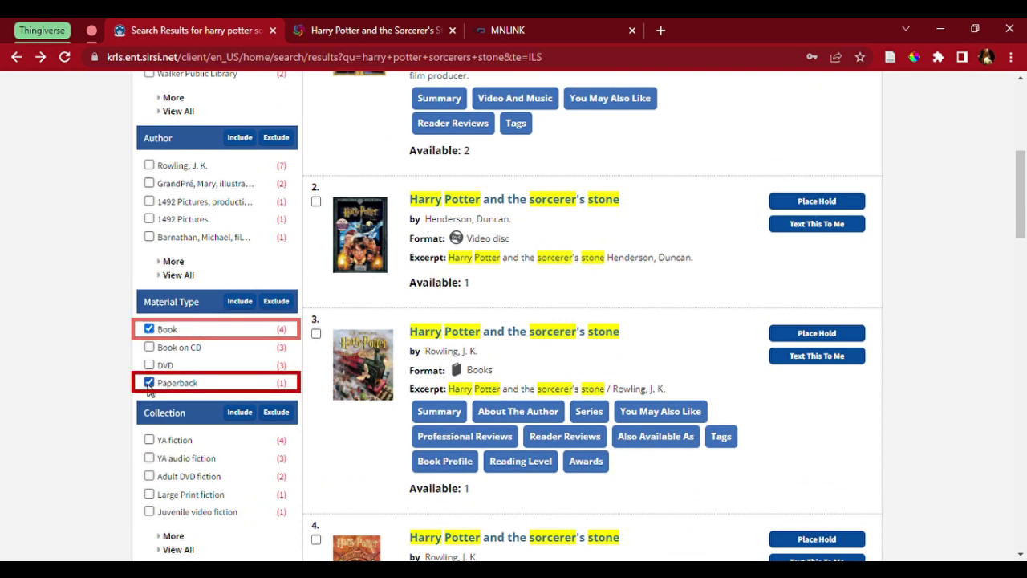
left_click(235, 302)
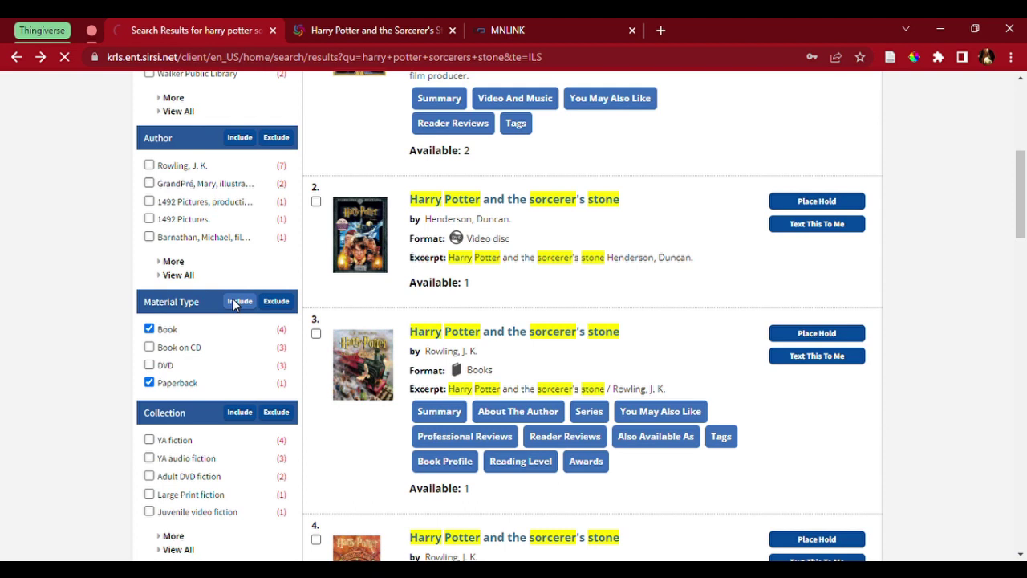
scroll(550, 289, "up", 2)
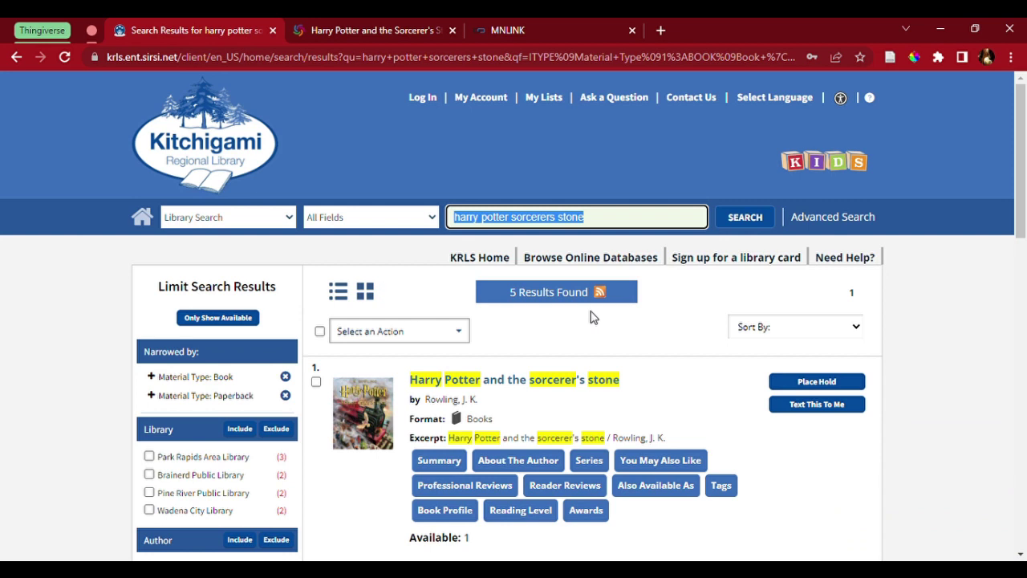
Rerun the "harry potter sorcerers stone" search with the search scope limited to Books.
left_click(202, 217)
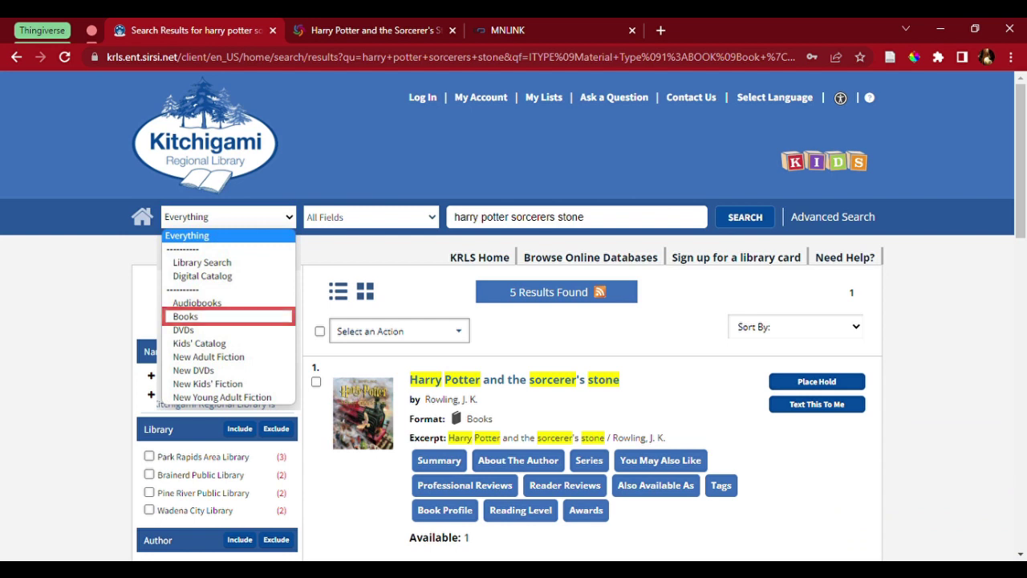
left_click(215, 316)
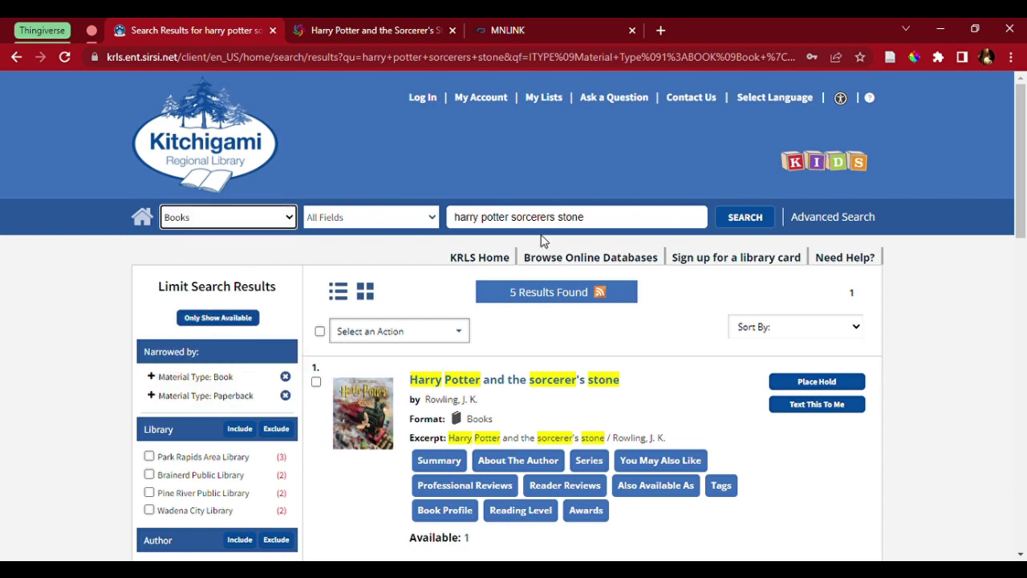
left_click(746, 228)
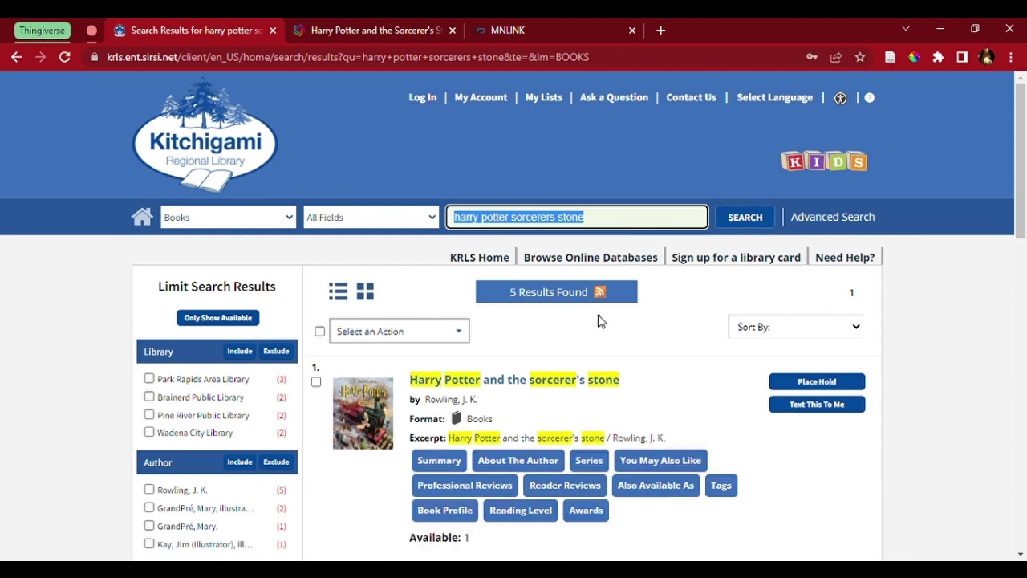
Start a hold on the first result and log in with the library card number and PIN.
scroll(634, 345, "down", 2)
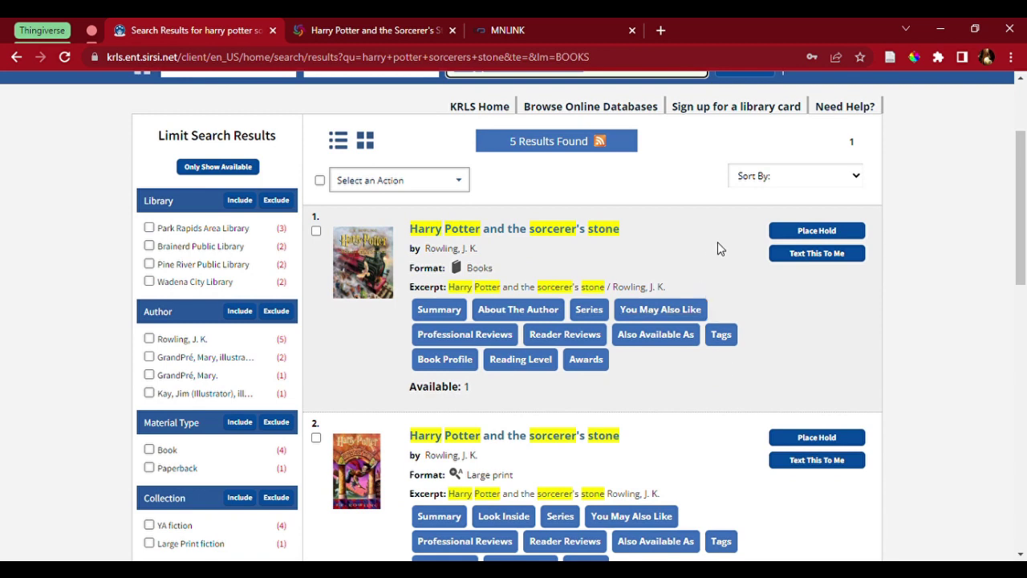
left_click(794, 231)
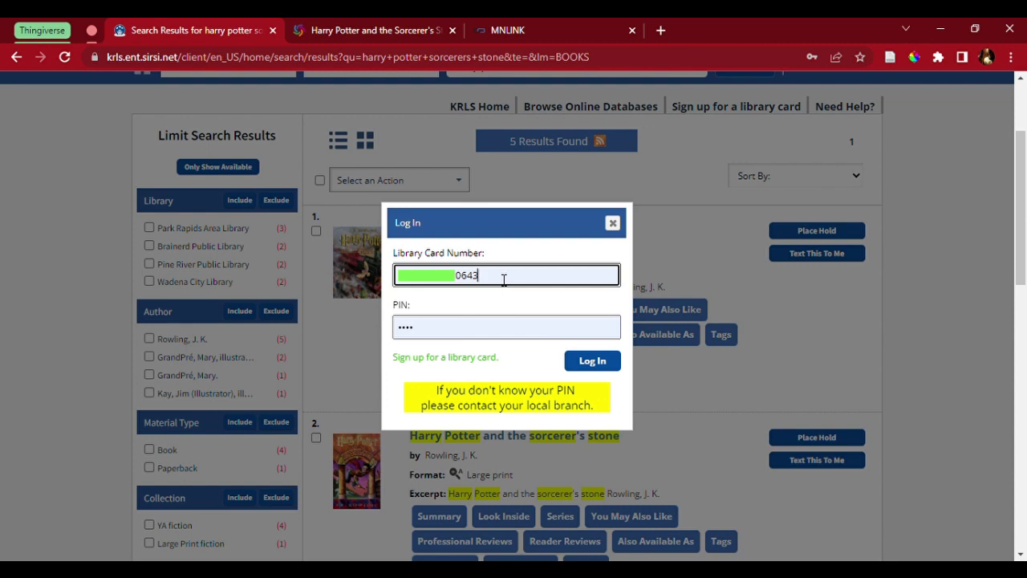
left_click(433, 313)
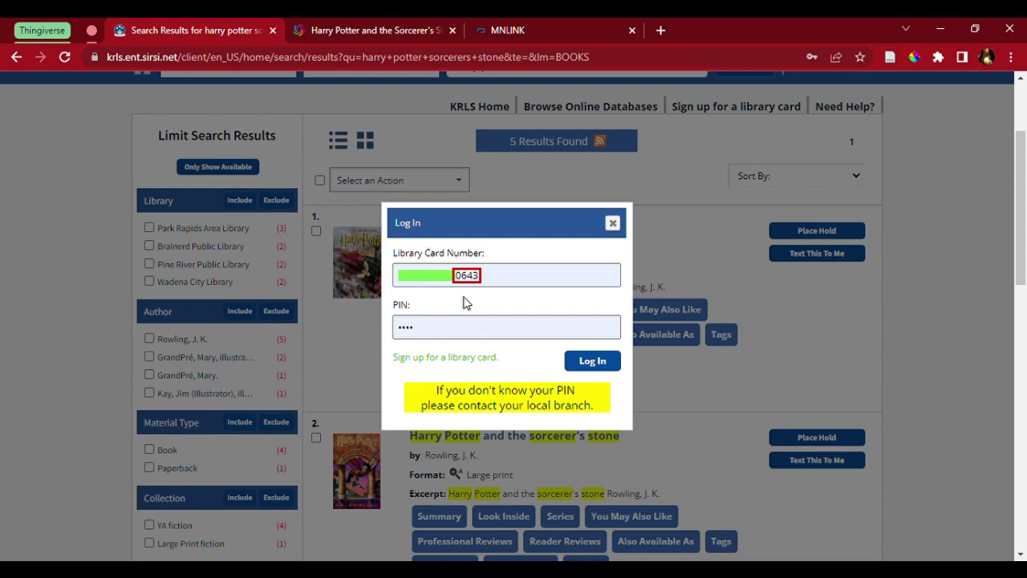
left_click(583, 359)
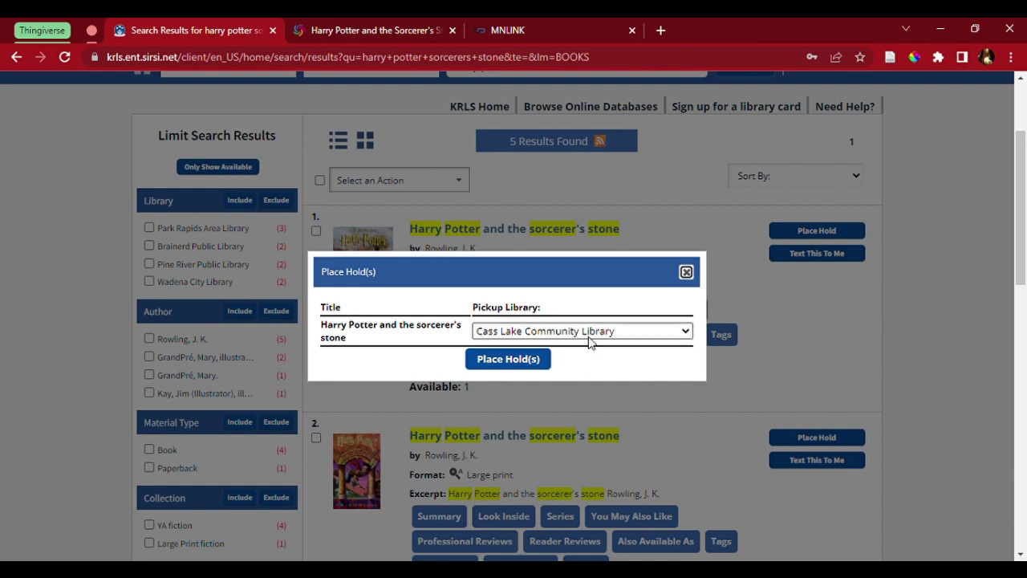
Set the pickup library to Bemidji Public Library, place the hold and close the confirmation.
left_click(592, 330)
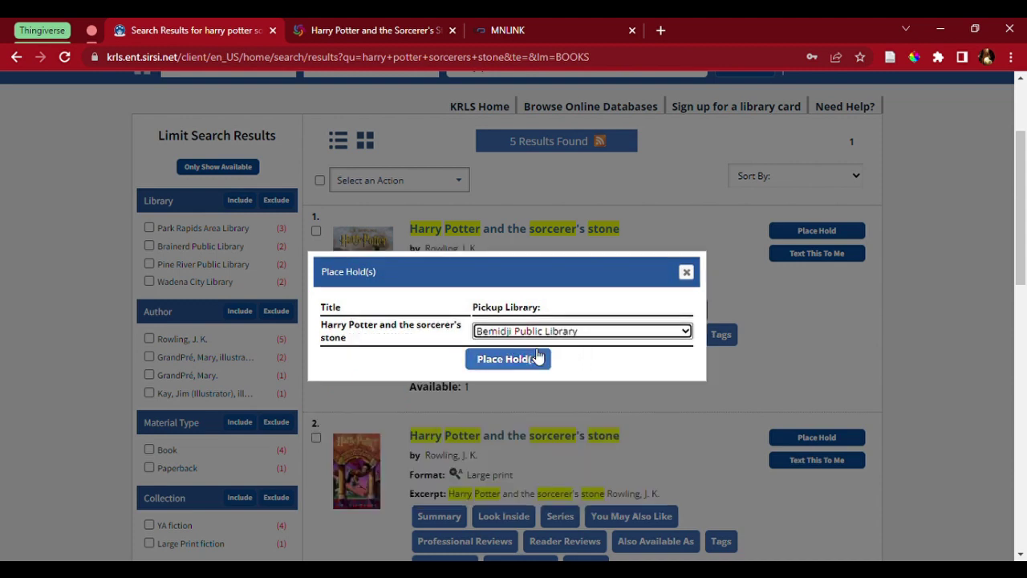
left_click(505, 359)
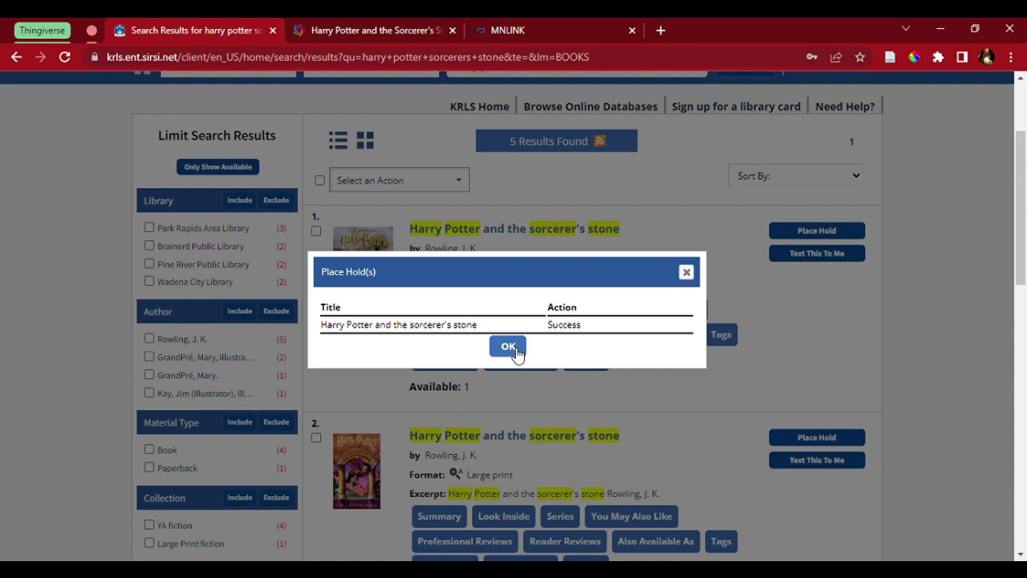
left_click(509, 347)
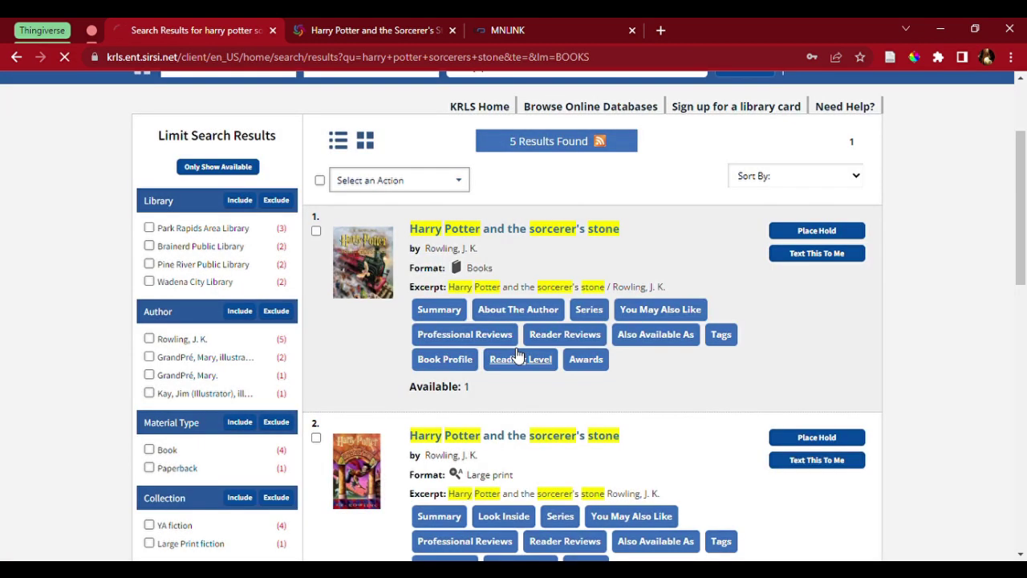
Open the account's library holds and review each item's status, pickup library and expiry date.
scroll(535, 379, "up", 2)
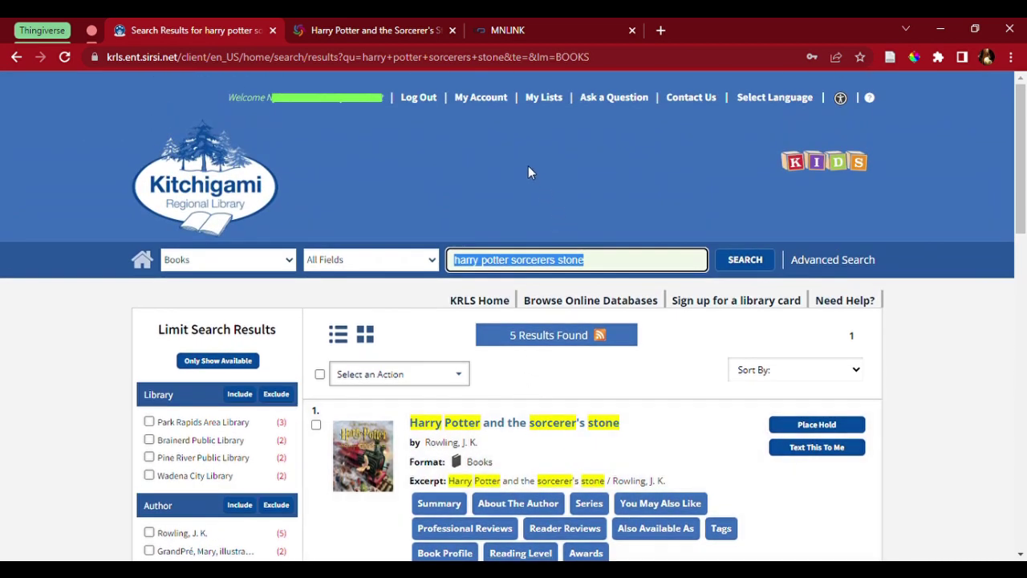
left_click(492, 102)
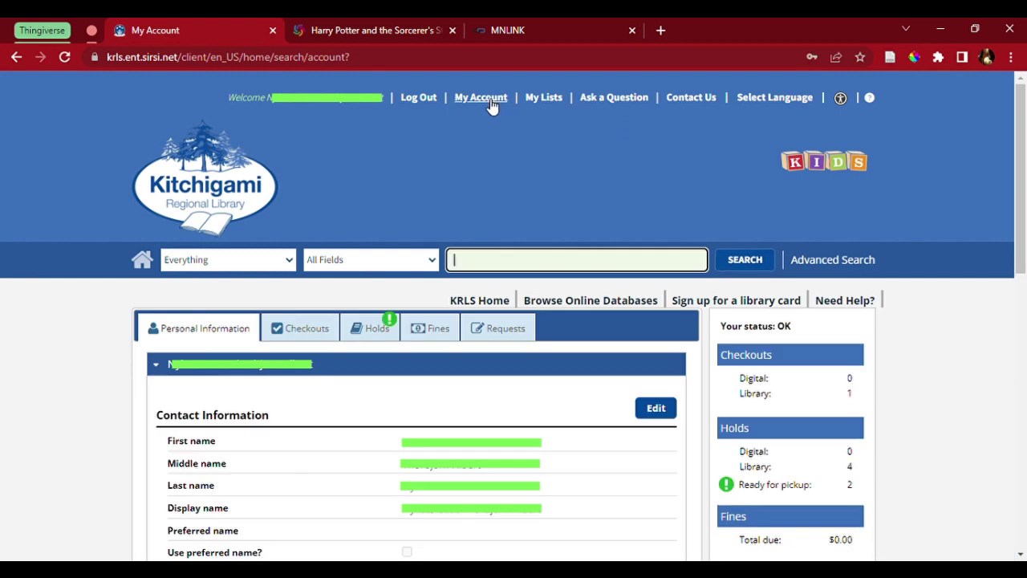
left_click(371, 328)
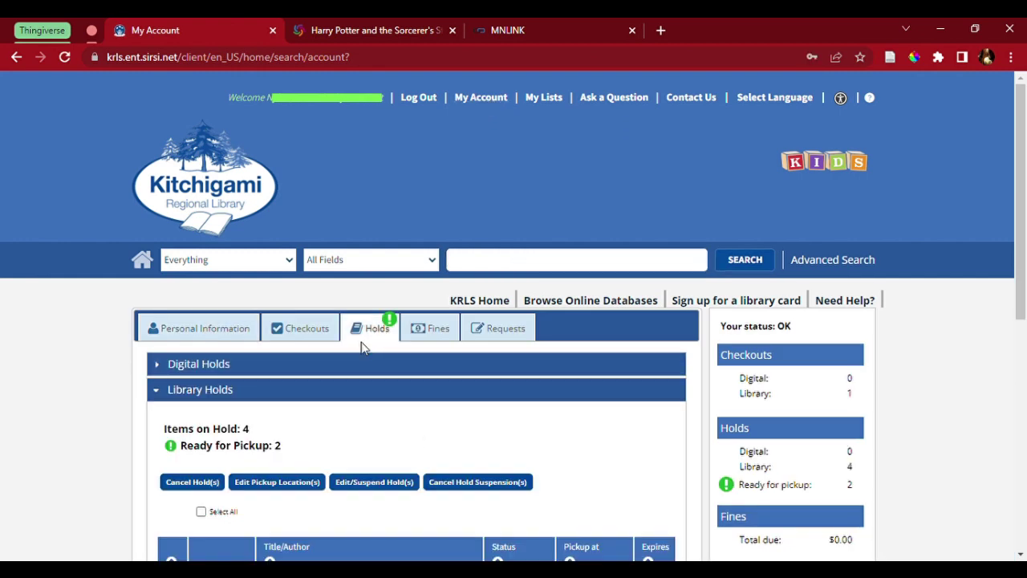
scroll(371, 410, "down", 1)
scroll(370, 410, "down", 3)
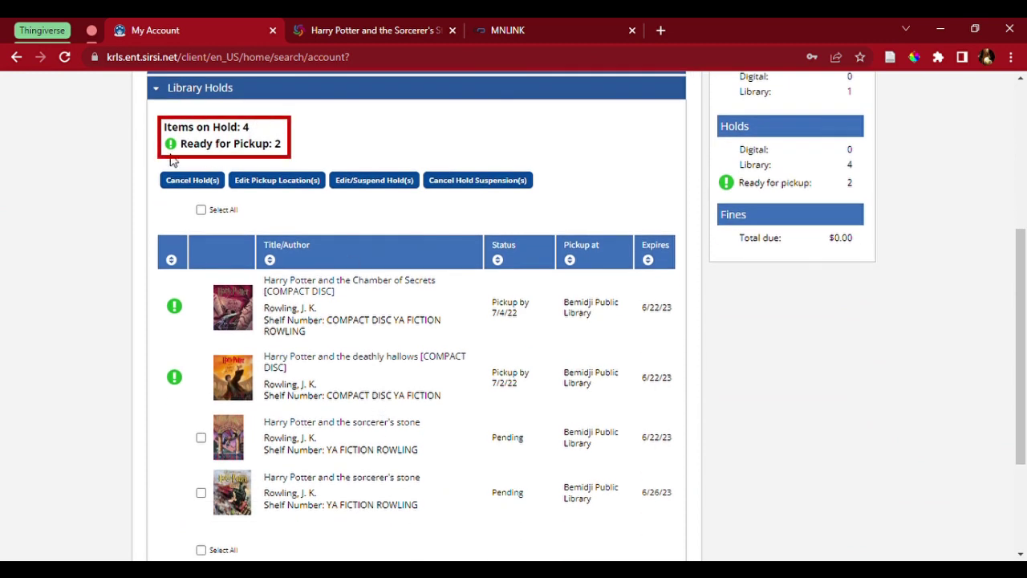
scroll(264, 156, "down", 1)
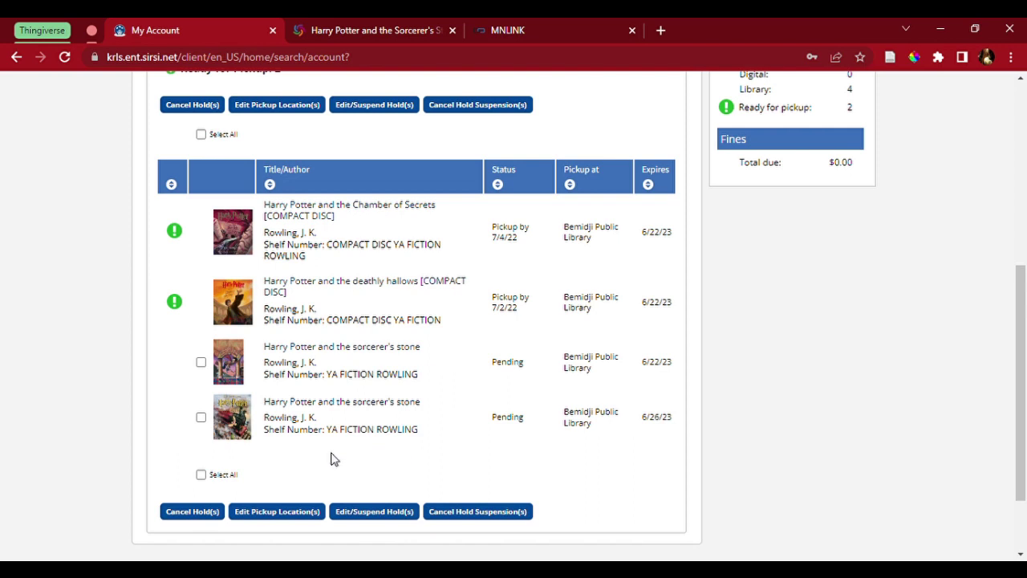
Cancel the last hold in the list, the pending Harry Potter and the sorcerer's stone that expires 6/26/23.
left_click(201, 417)
left_click(184, 514)
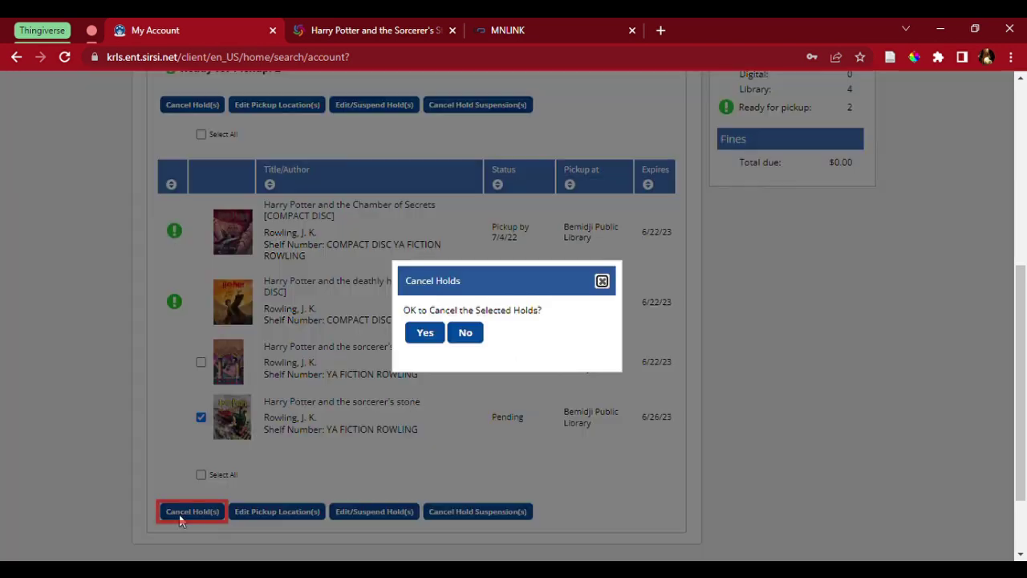
left_click(426, 333)
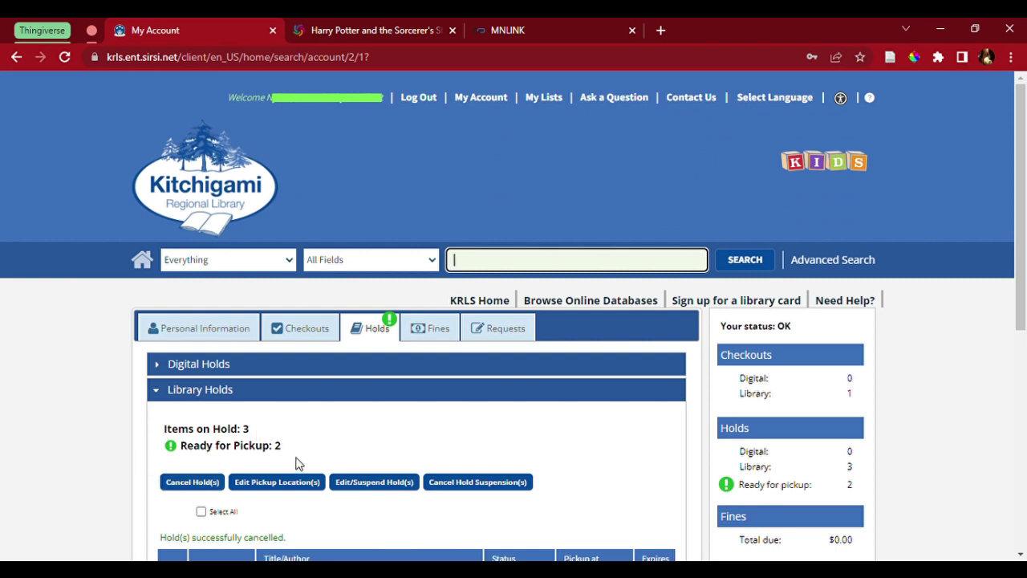
Change the pickup library of the remaining pending Harry Potter and the sorcerer's stone hold to Cass Lake Community Library.
scroll(295, 464, "down", 5)
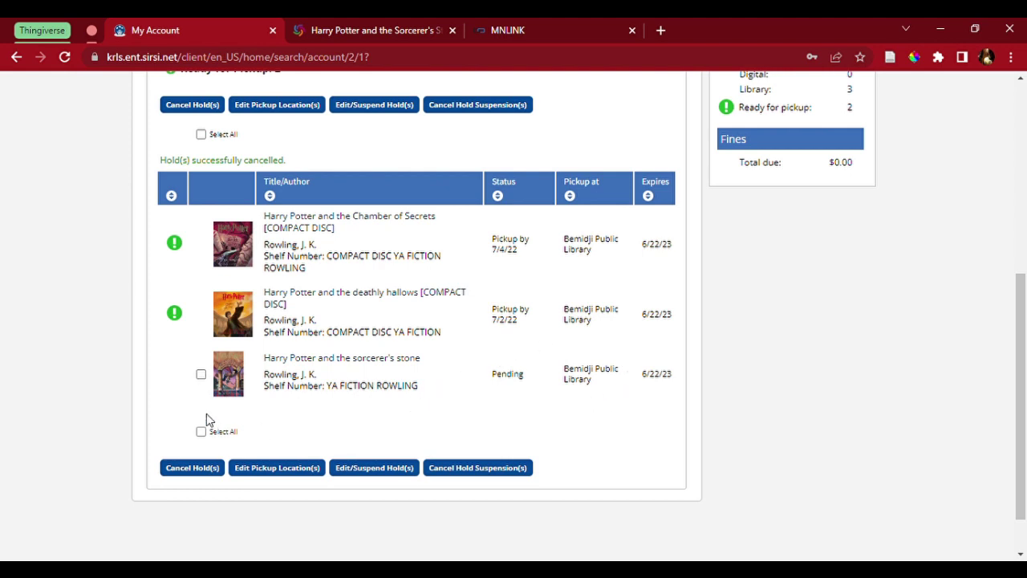
left_click(201, 374)
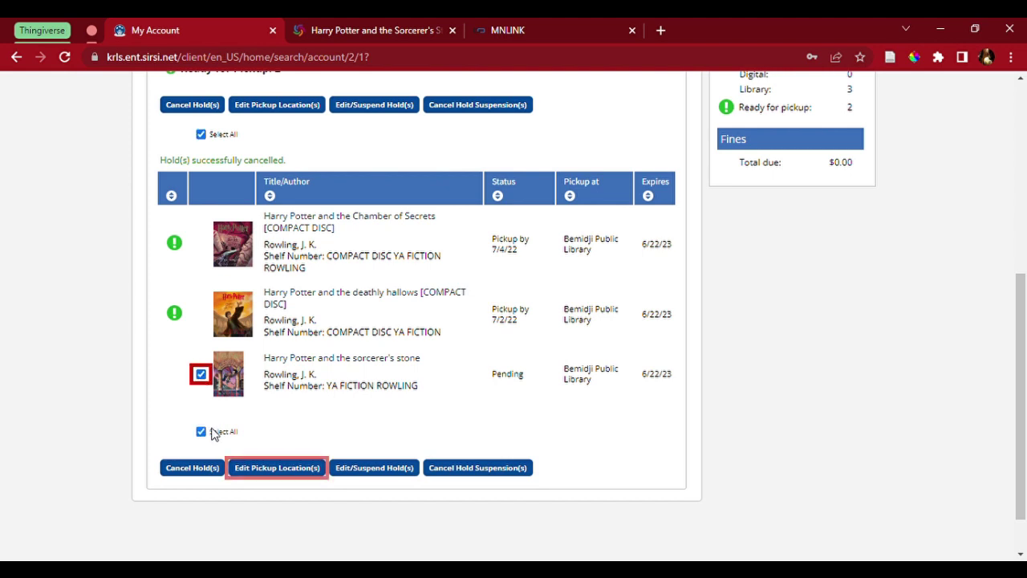
left_click(259, 479)
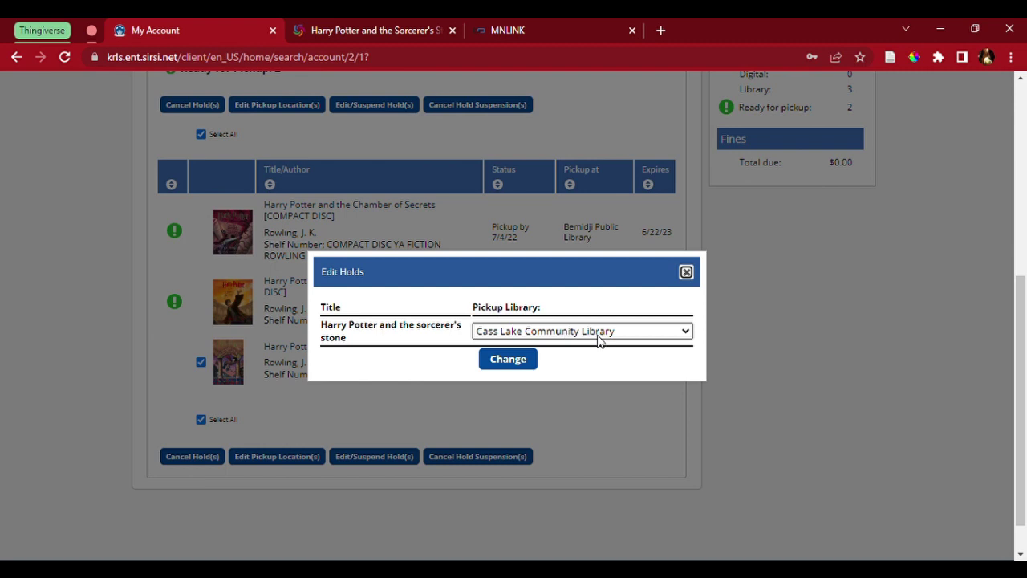
left_click(630, 336)
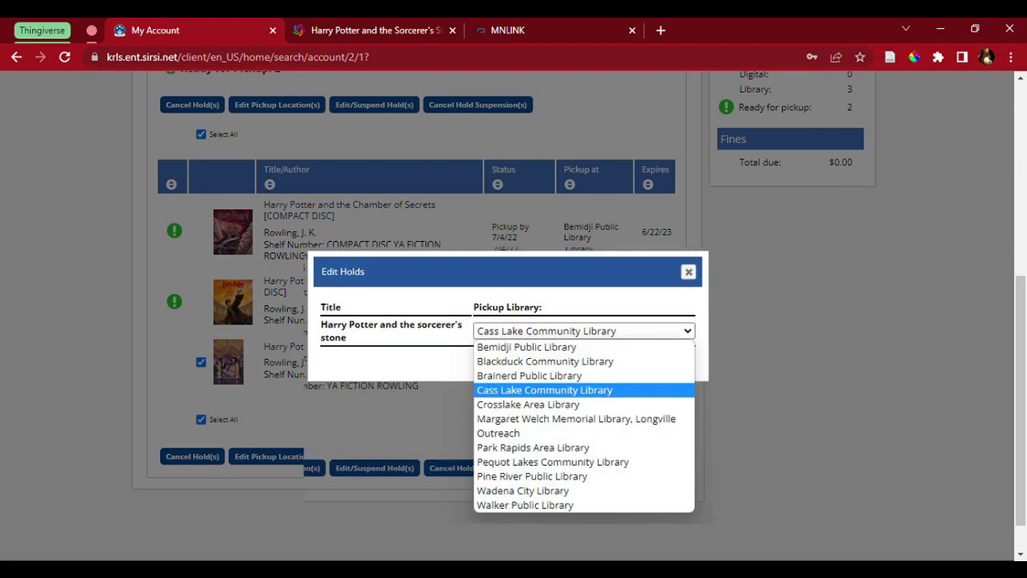
left_click(544, 390)
left_click(527, 354)
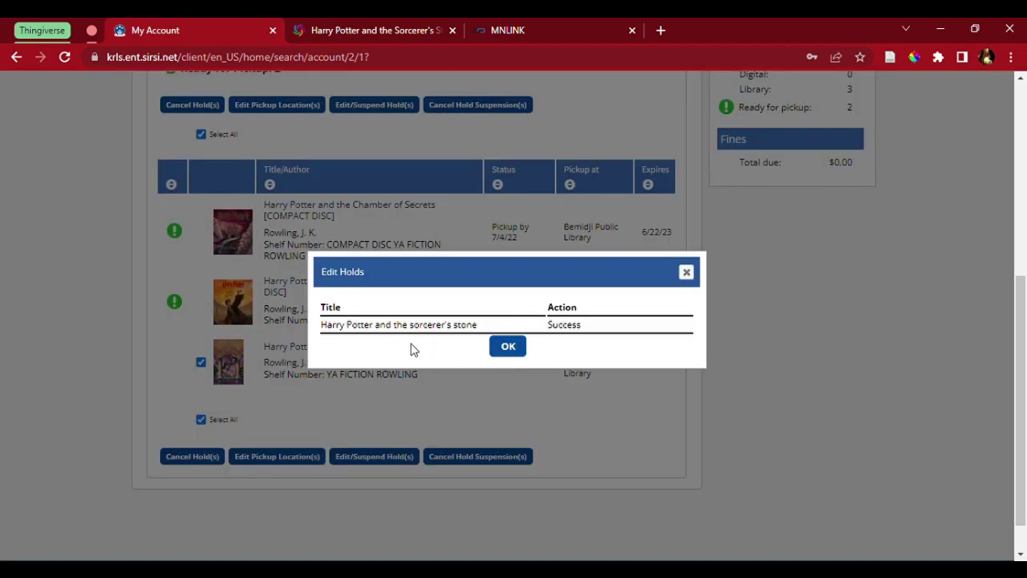
left_click(508, 347)
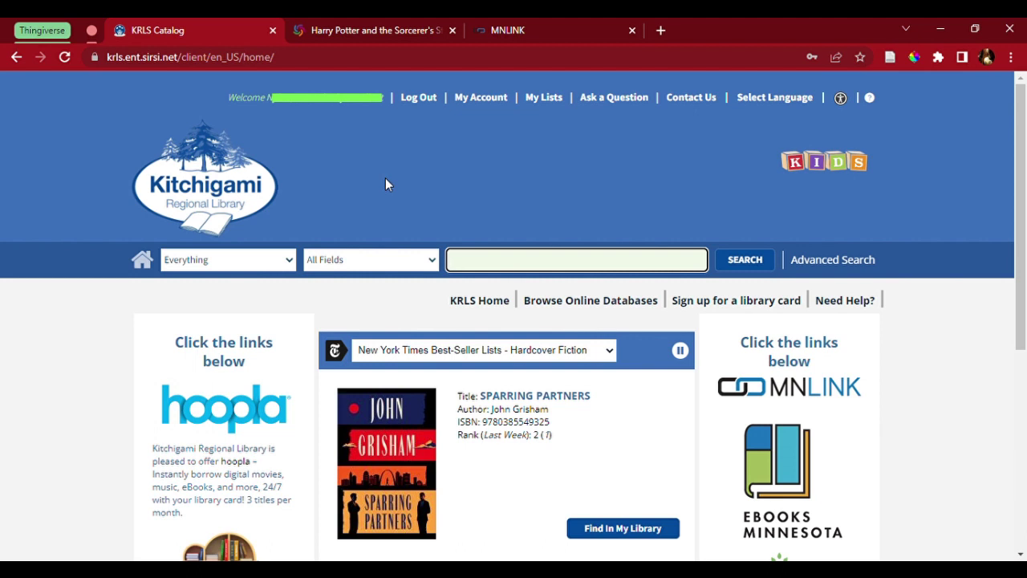
Go to MNLINK from the catalog home page and search it for "Harry Potter and the sorcerer's stone".
left_click(834, 401)
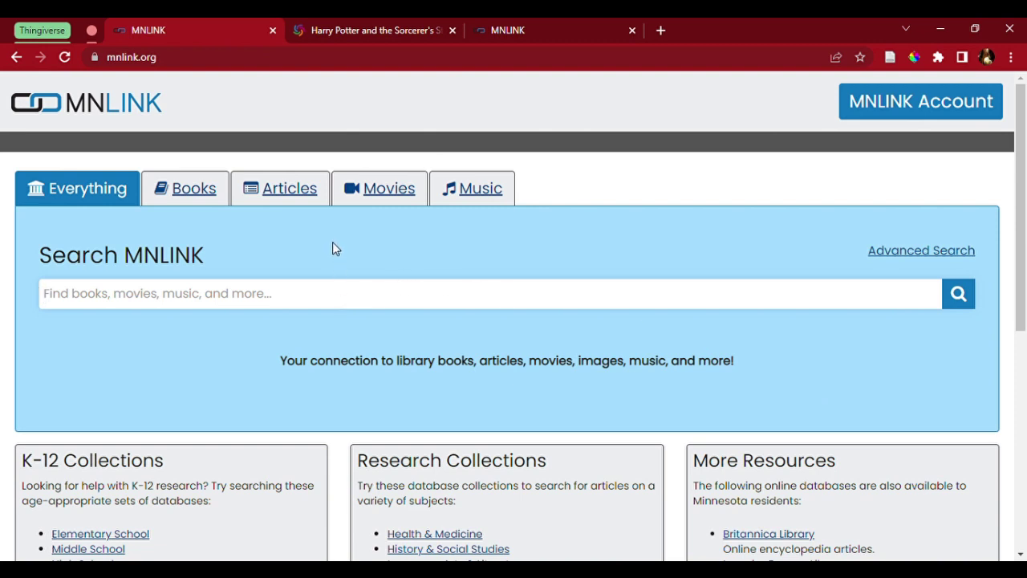
type("Har")
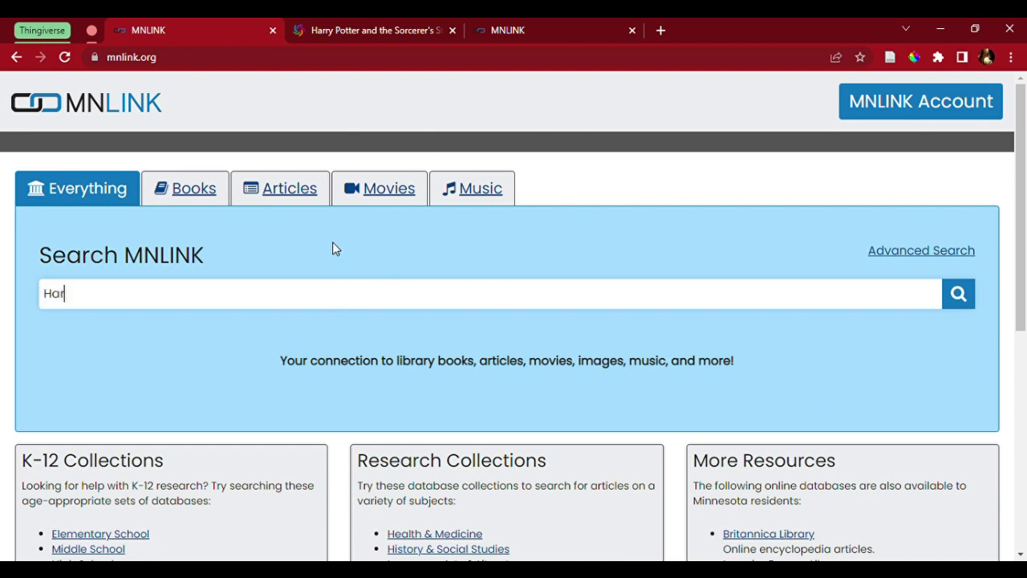
type("ry Potter and")
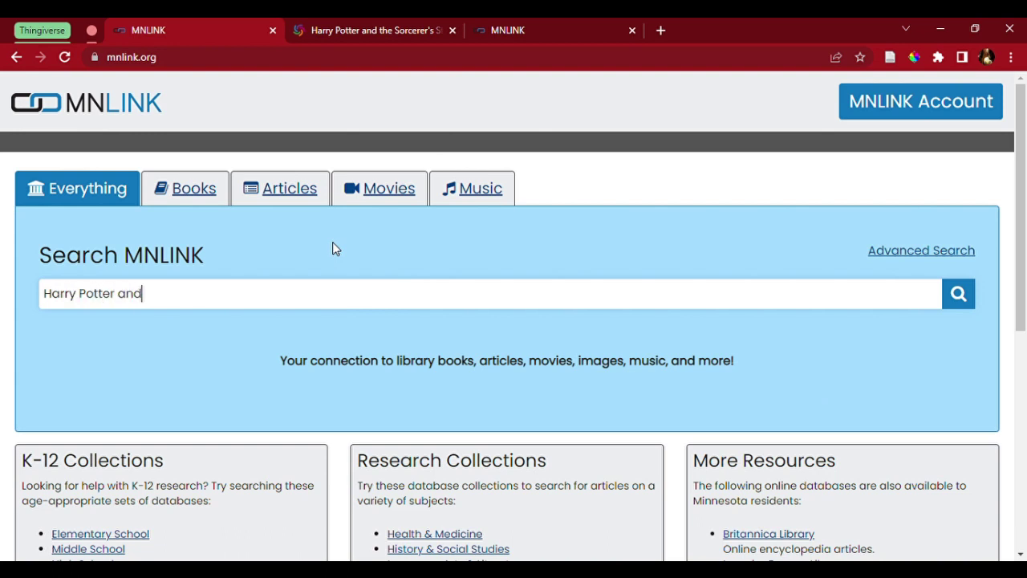
type(" the sorcerer's stone")
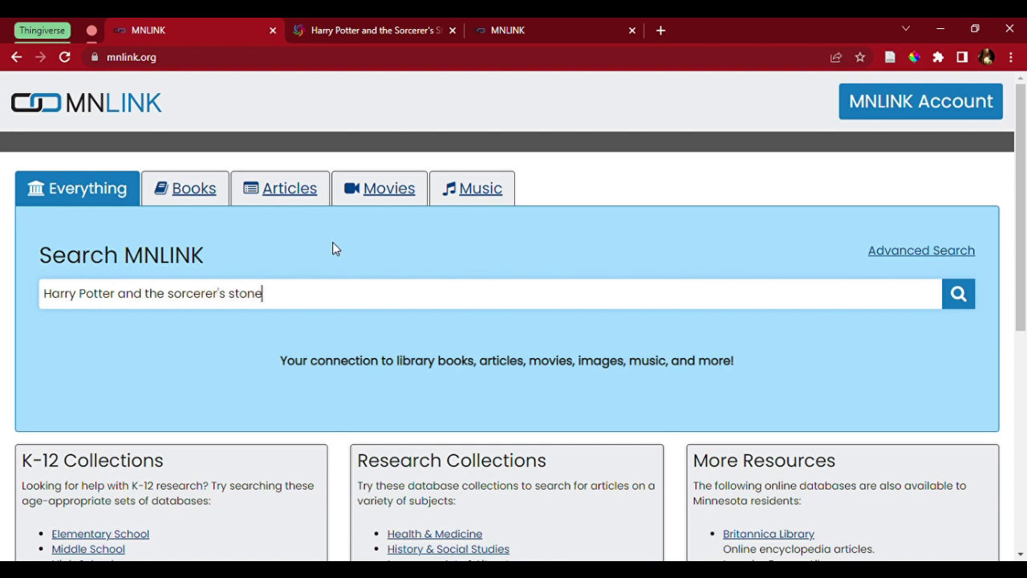
key("Return")
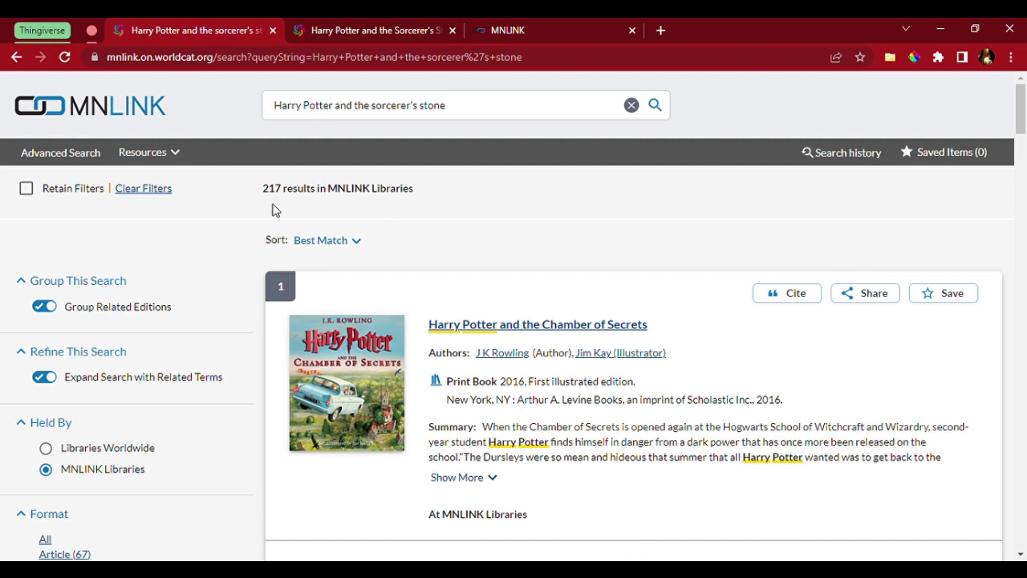
Examine the title, format and edition details of the first two MNLINK search results.
scroll(253, 228, "down", 1)
scroll(255, 228, "down", 1)
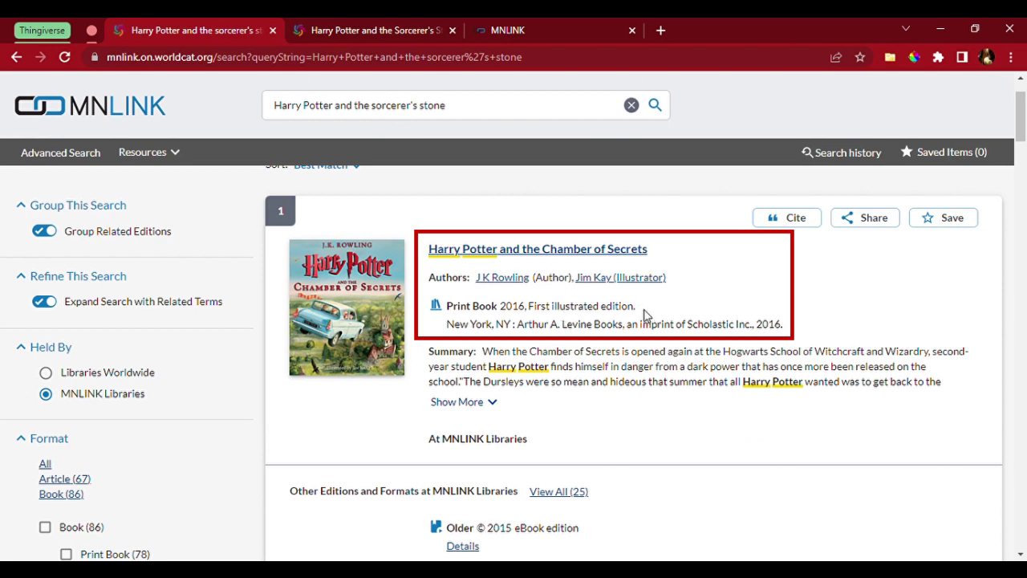
left_click_drag(644, 315, 527, 313)
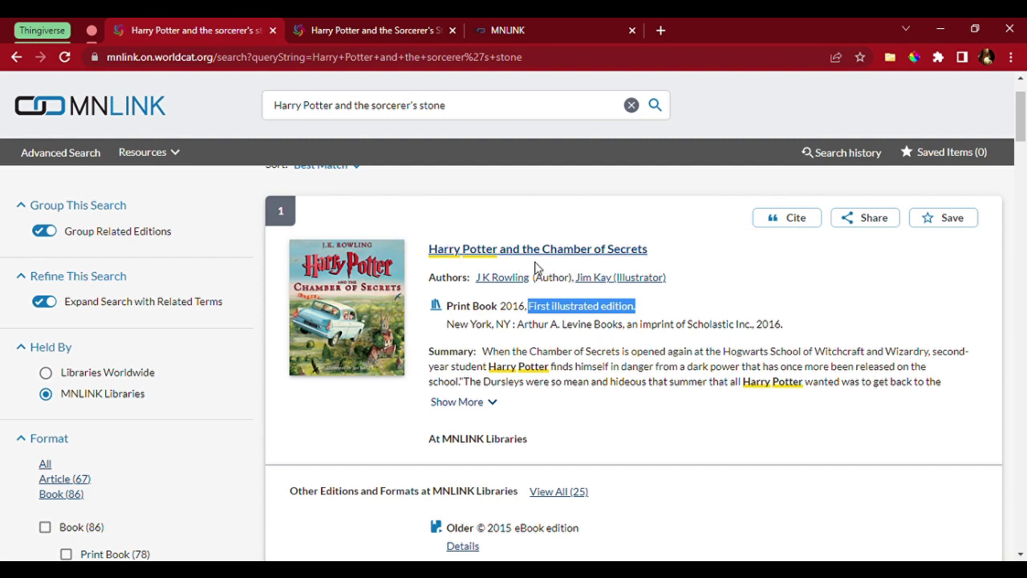
scroll(540, 263, "down", 3)
scroll(539, 271, "down", 4)
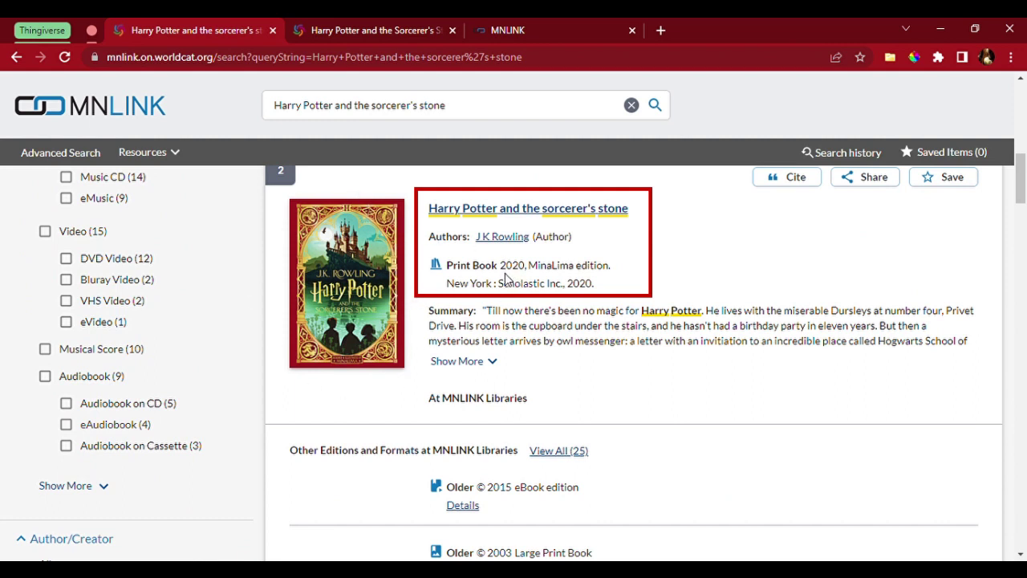
Open the second result, the 2020 MinaLima edition, and expand the holdings of Traverse Des Sioux Library Cooperative.
left_click(584, 210)
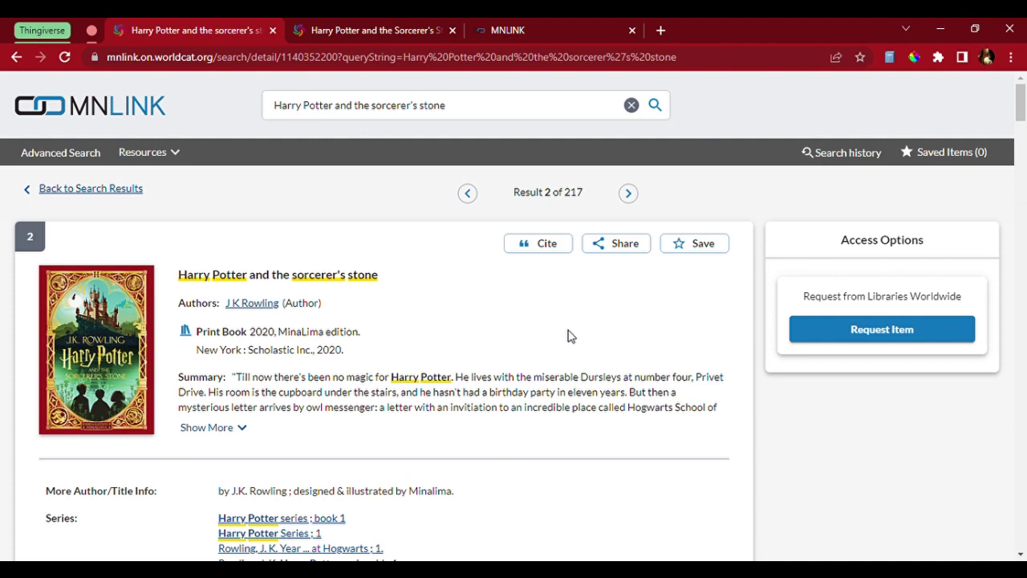
scroll(567, 335, "down", 8)
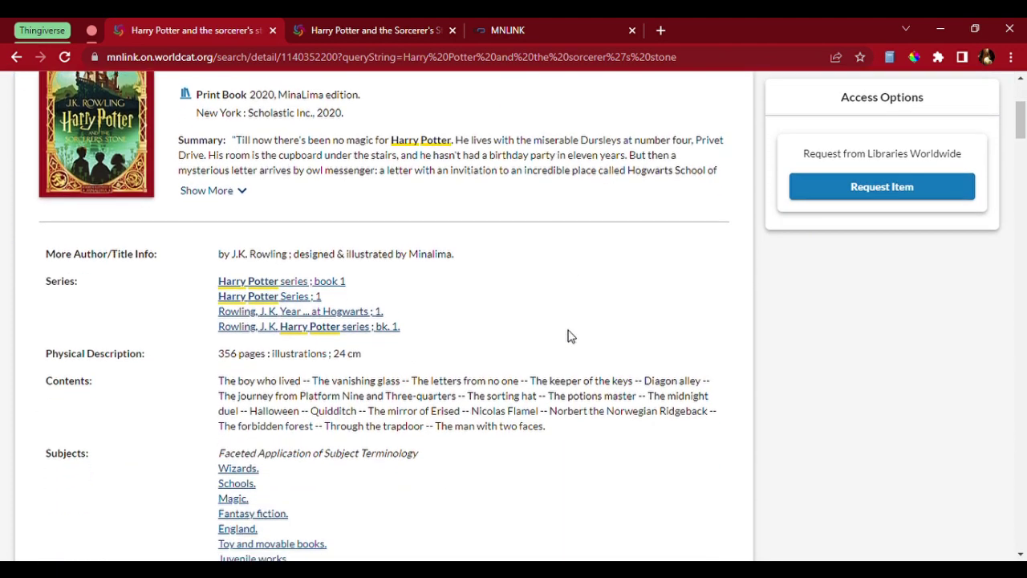
scroll(568, 336, "down", 10)
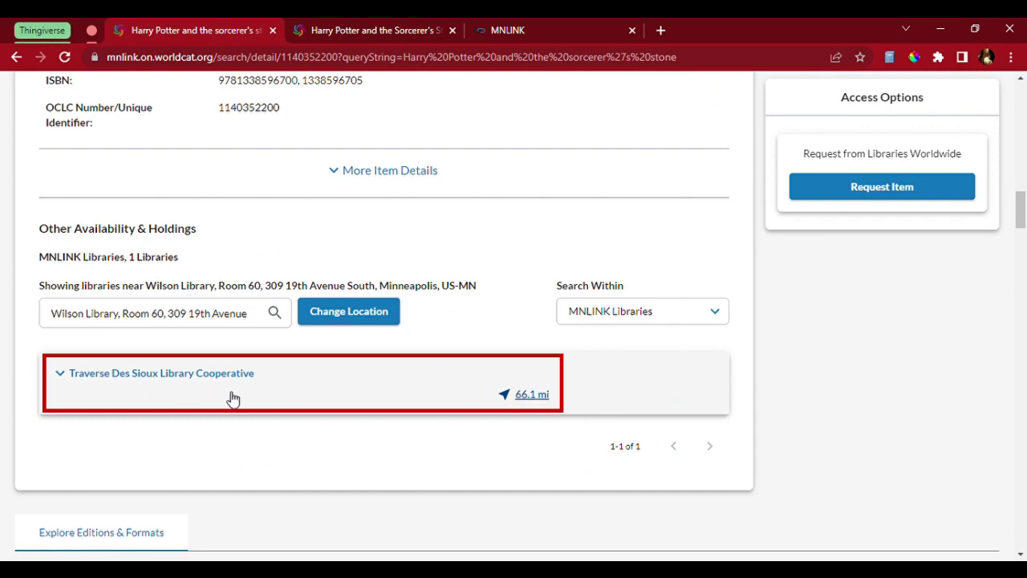
left_click(543, 411)
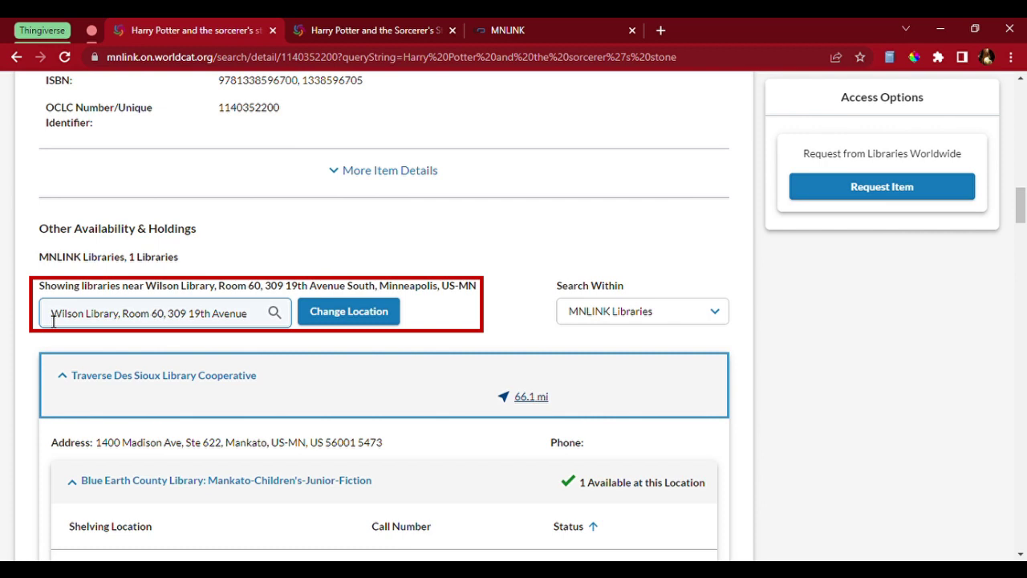
Change the location for nearby library holdings to Bemidji, MN.
left_click_drag(53, 320, 257, 312)
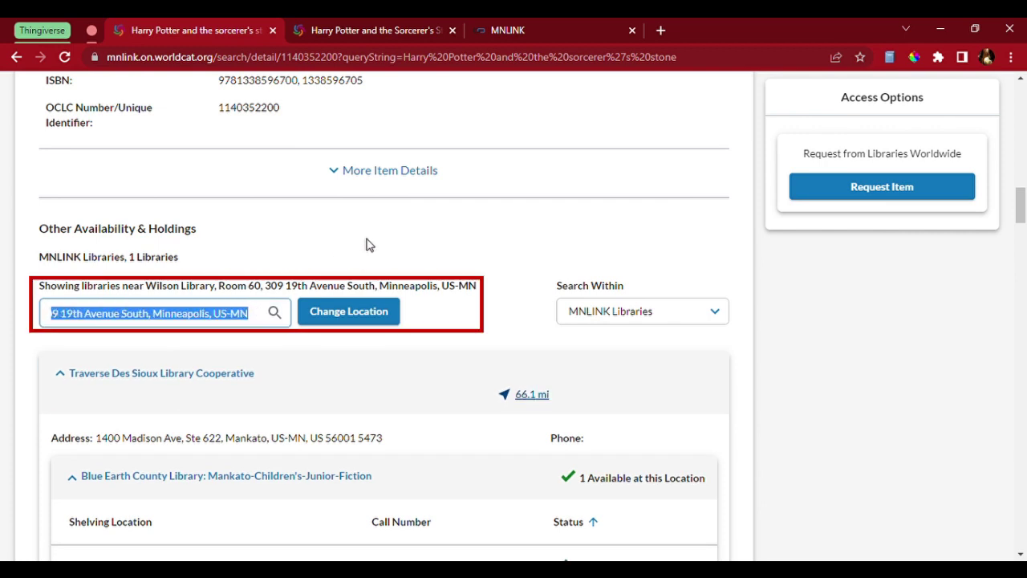
type("Bemidji,")
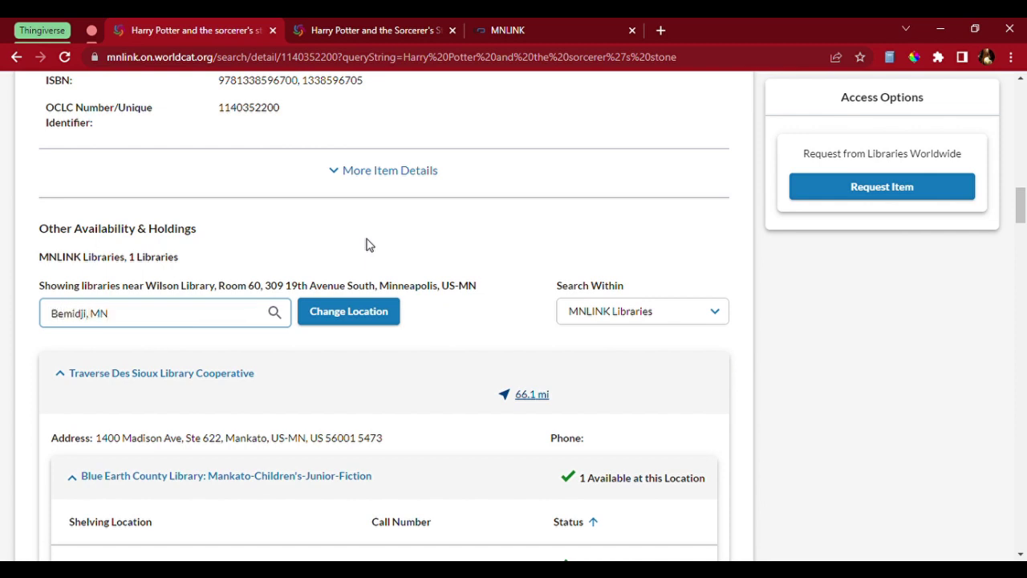
left_click(366, 309)
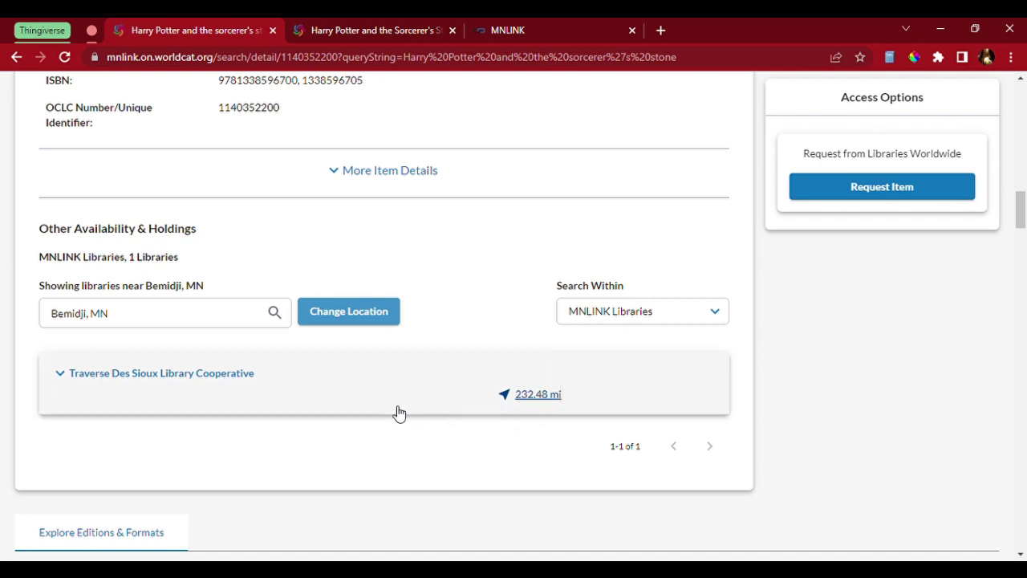
Open the 2008 print book from the list of editions and formats and find its MNLINK library holdings.
scroll(401, 413, "down", 5)
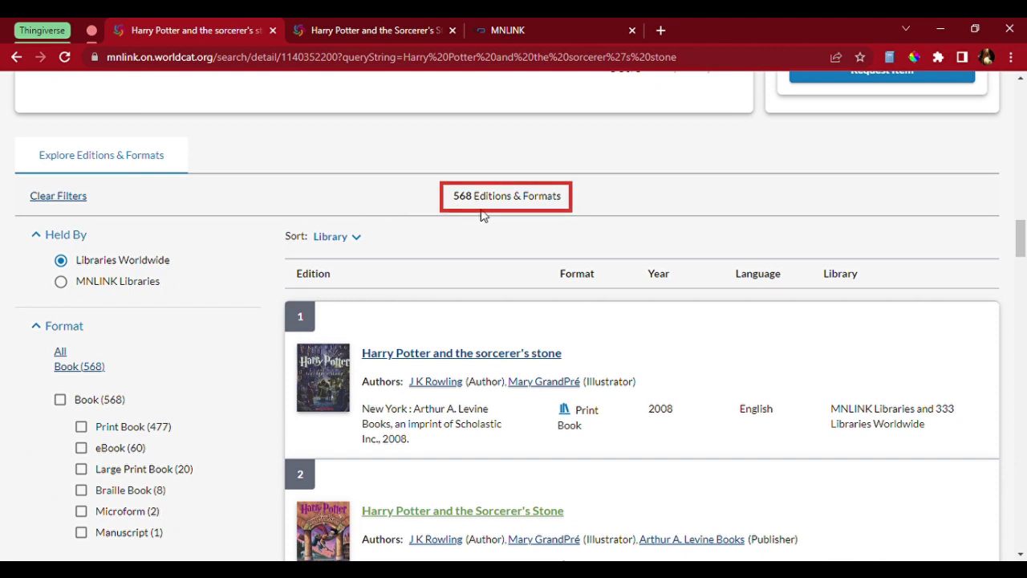
scroll(508, 222, "down", 1)
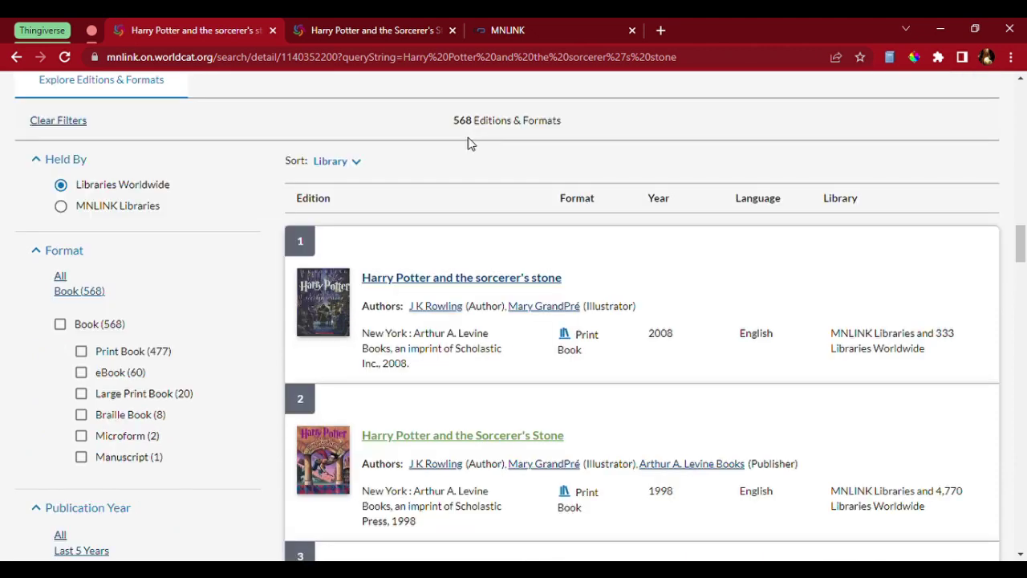
left_click(487, 281)
scroll(462, 333, "down", 6)
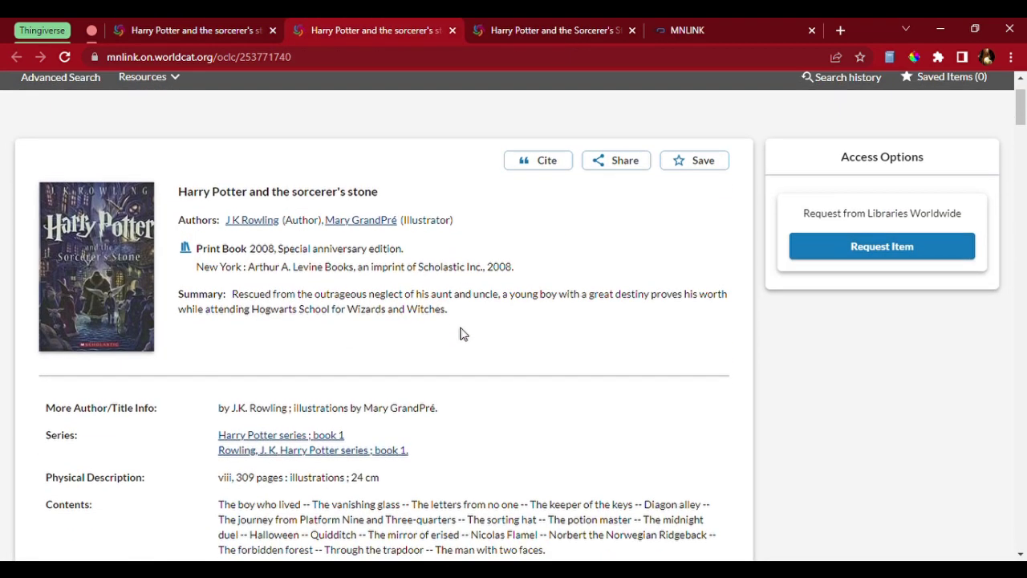
scroll(461, 333, "down", 10)
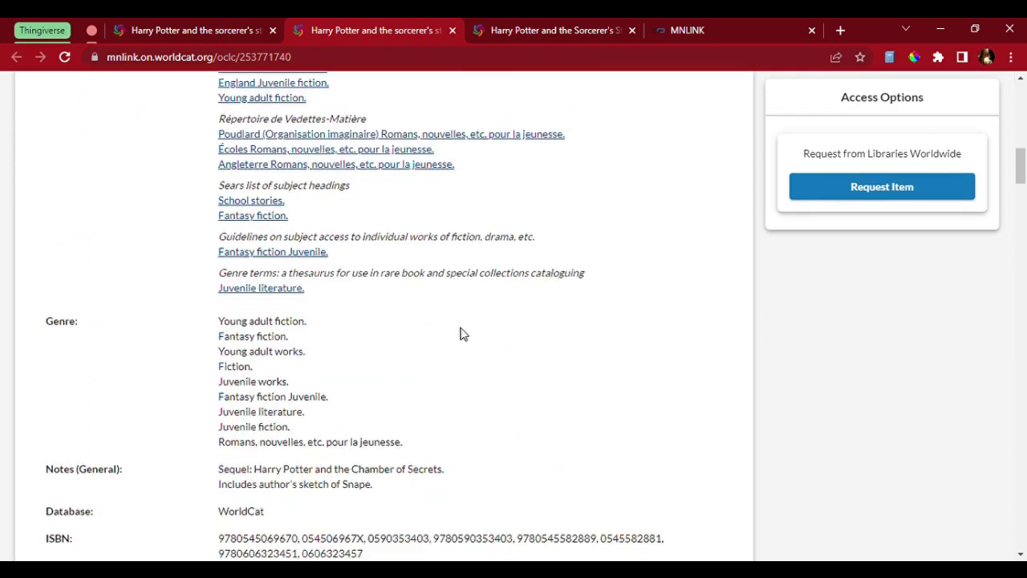
scroll(461, 333, "down", 1)
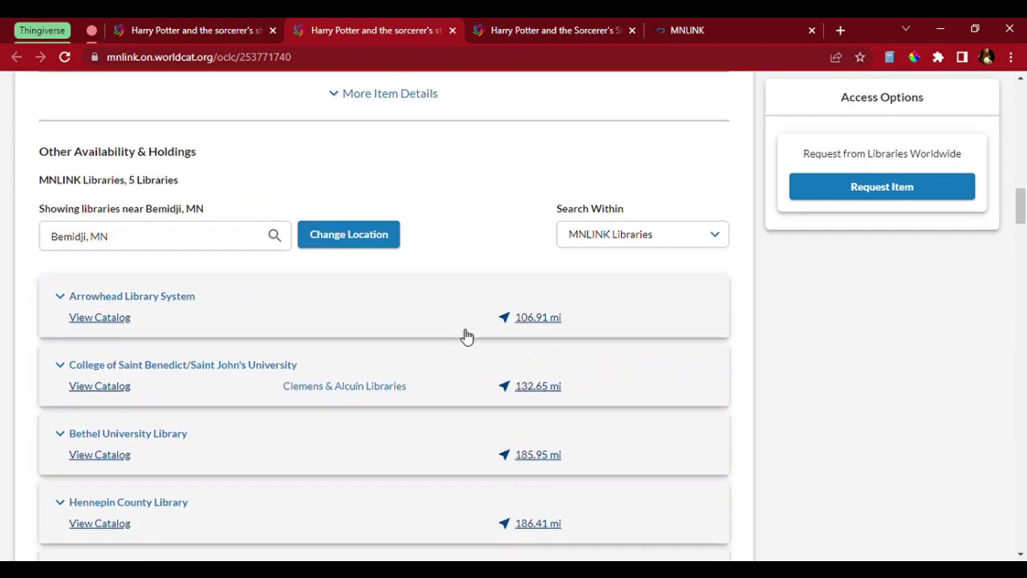
Expand the Arrowhead Library System holdings to check address and availability, collapse them, and look over the other holding libraries.
left_click(163, 316)
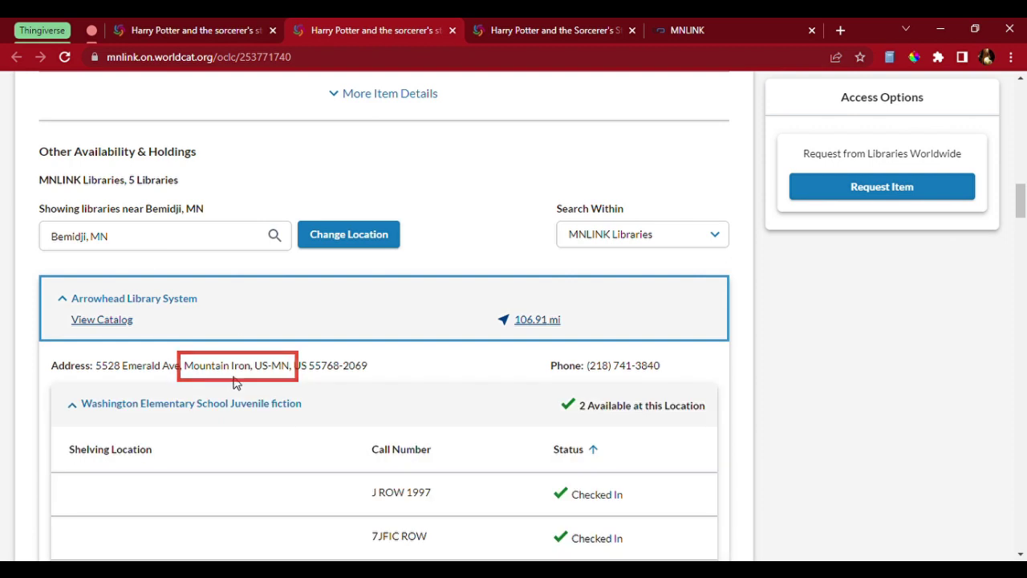
left_click(243, 336)
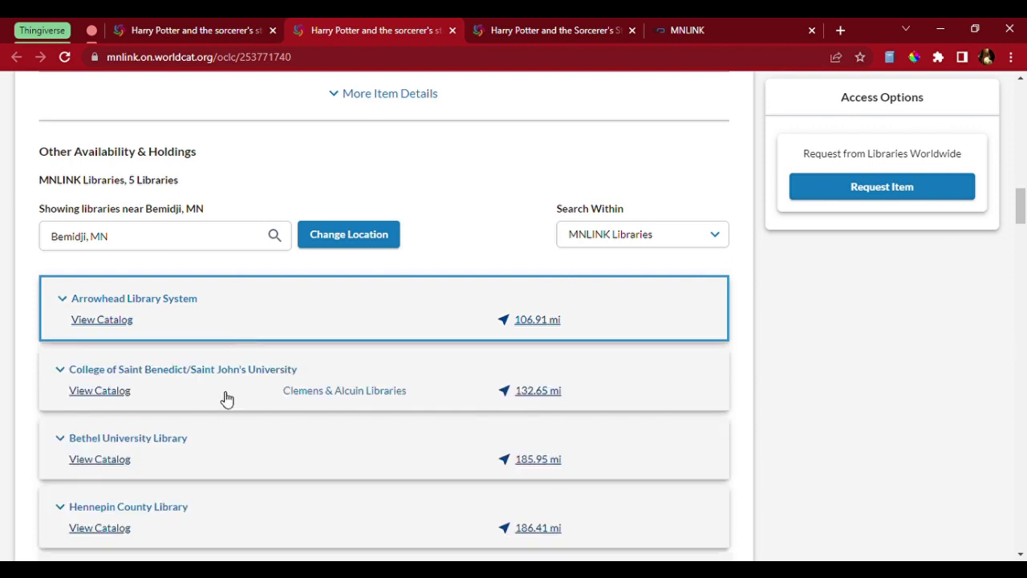
scroll(227, 434, "down", 1)
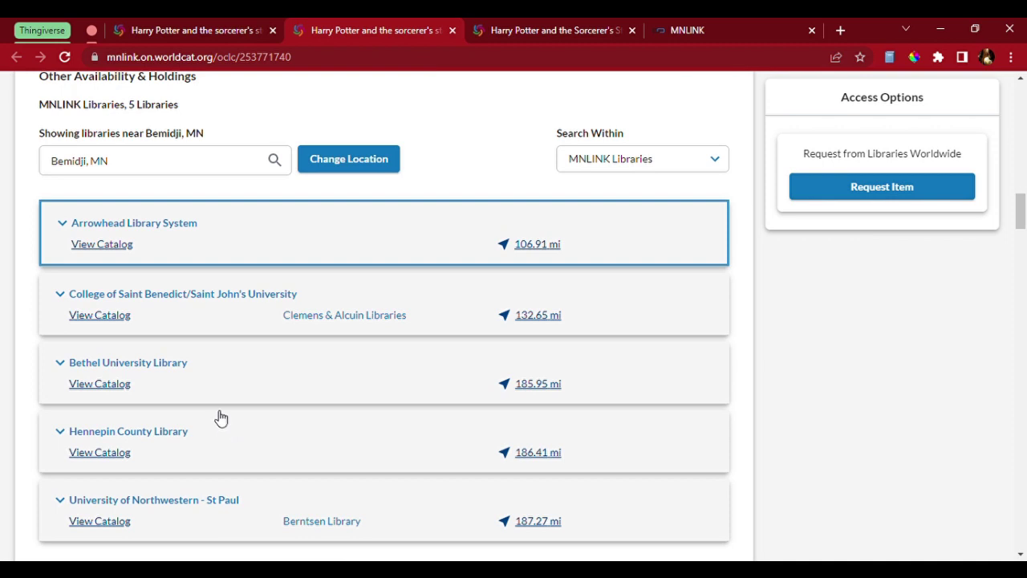
Return to the editions list, open the 1998 First American edition in a separate tab, and find its holdings near Bemidji, MN.
left_click(228, 29)
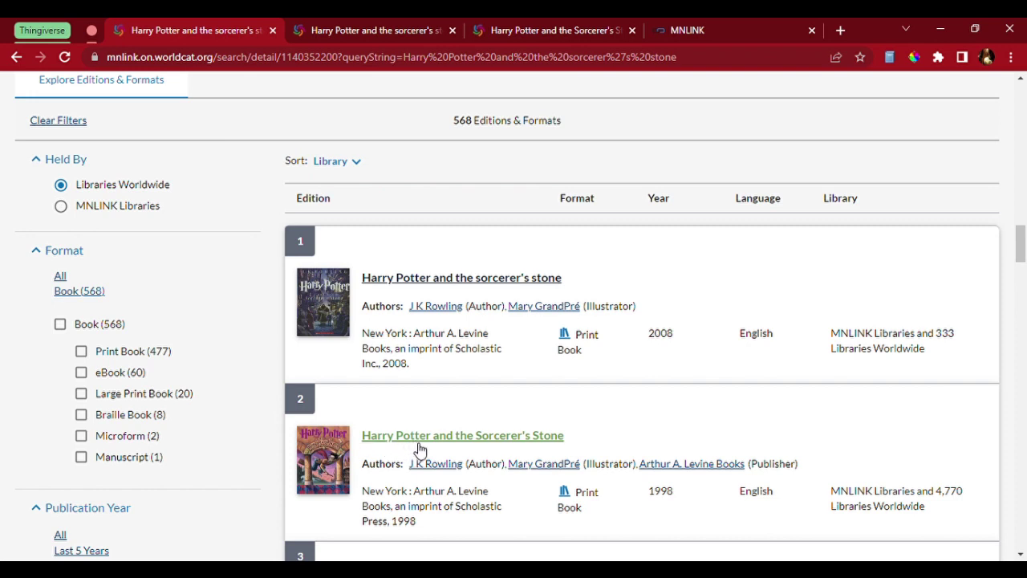
middle_click(413, 277)
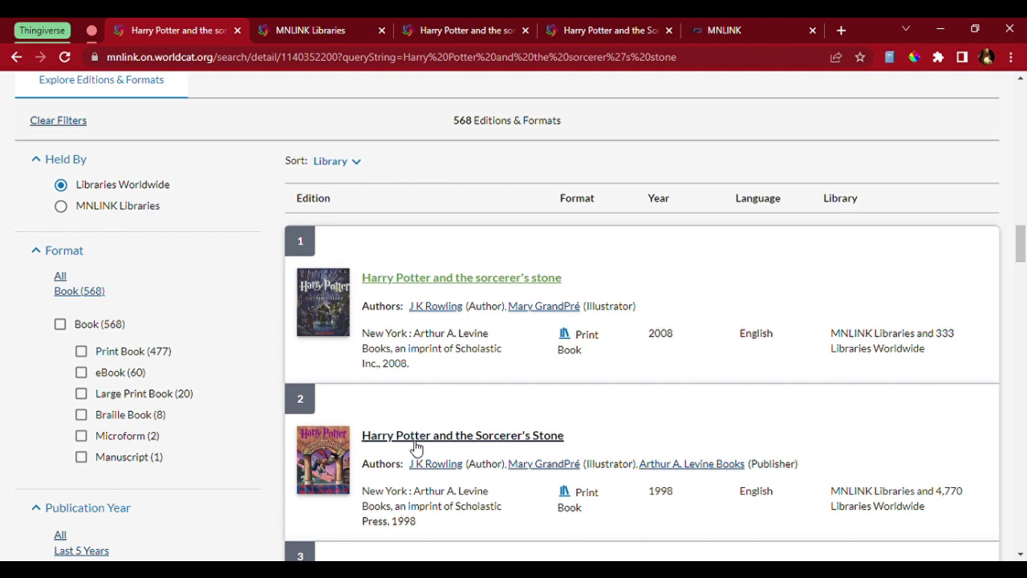
left_click(293, 29)
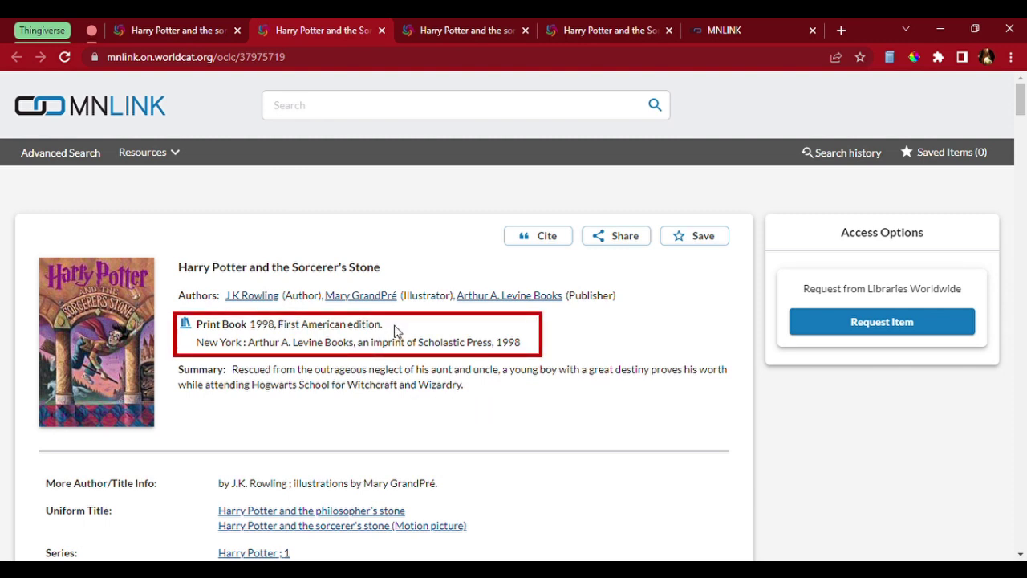
scroll(394, 331, "down", 3)
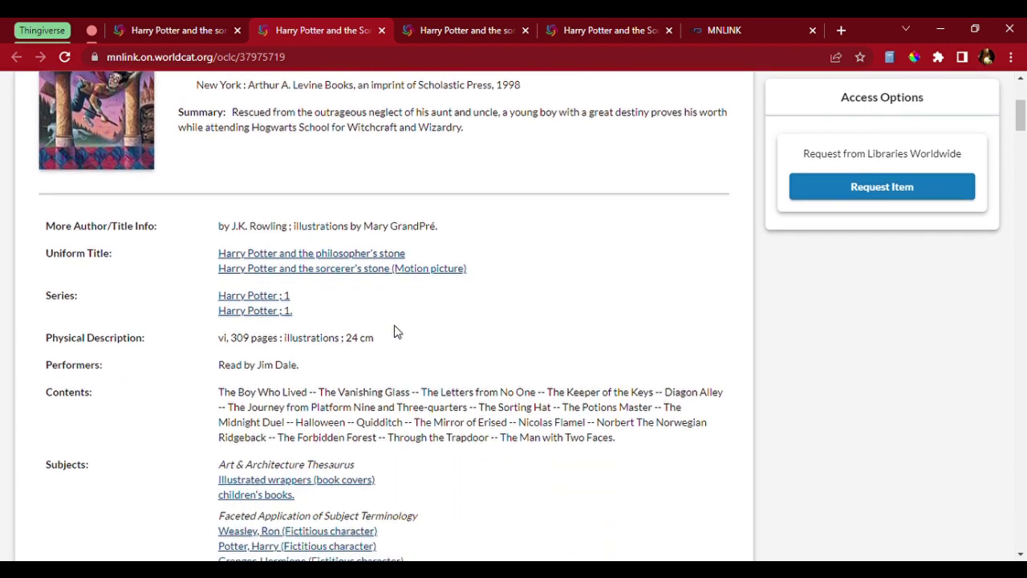
scroll(394, 331, "down", 12)
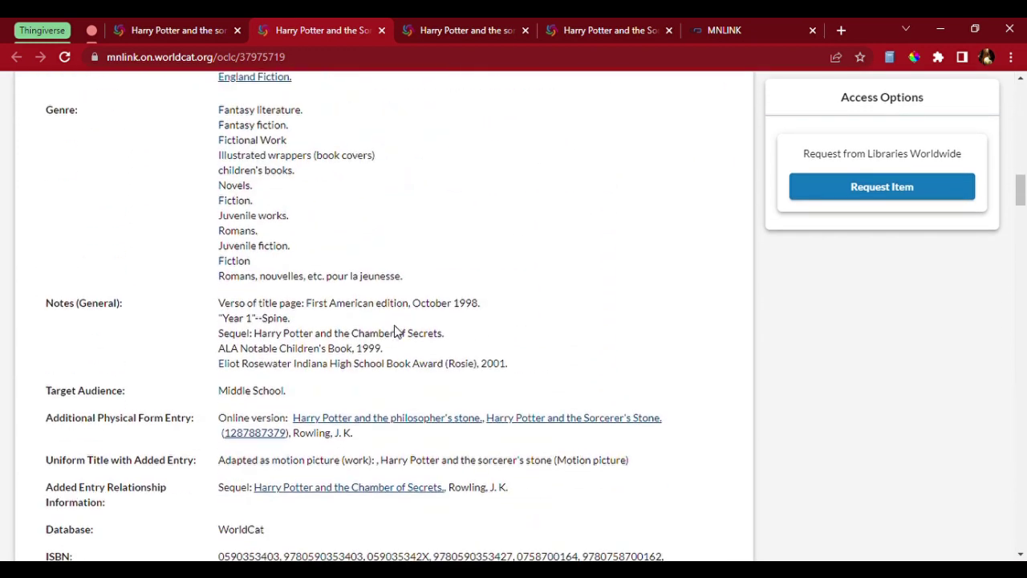
scroll(393, 331, "down", 5)
scroll(401, 332, "down", 4)
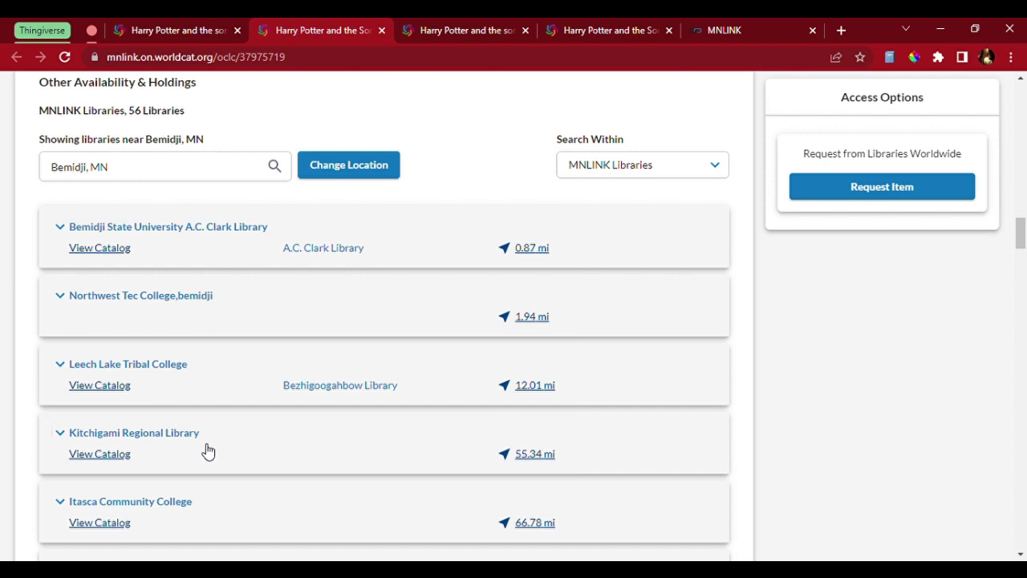
Start a request for the 1998 edition and log in to MNLINK with the prefilled library barcode and PIN.
left_click(841, 192)
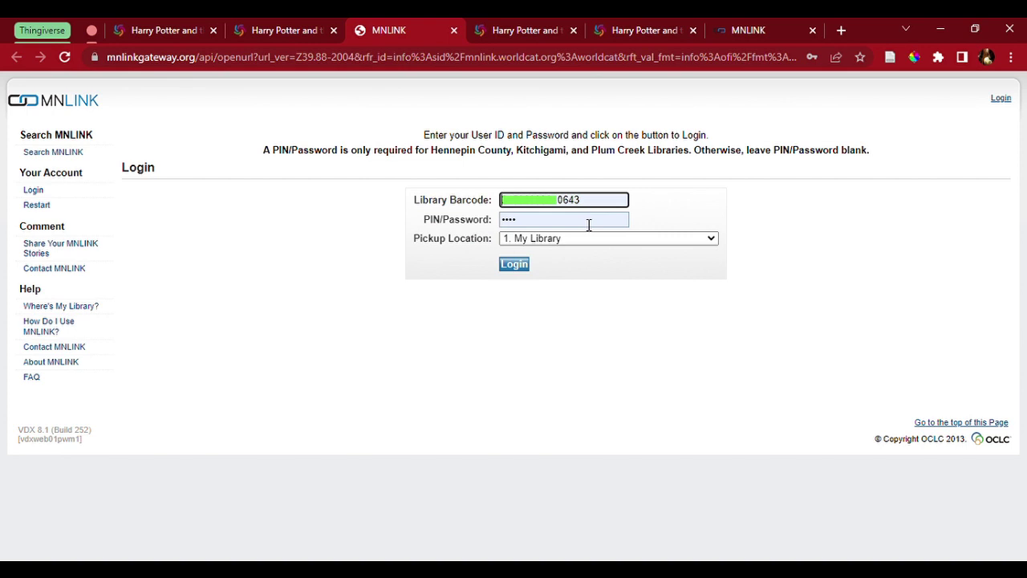
left_click(514, 265)
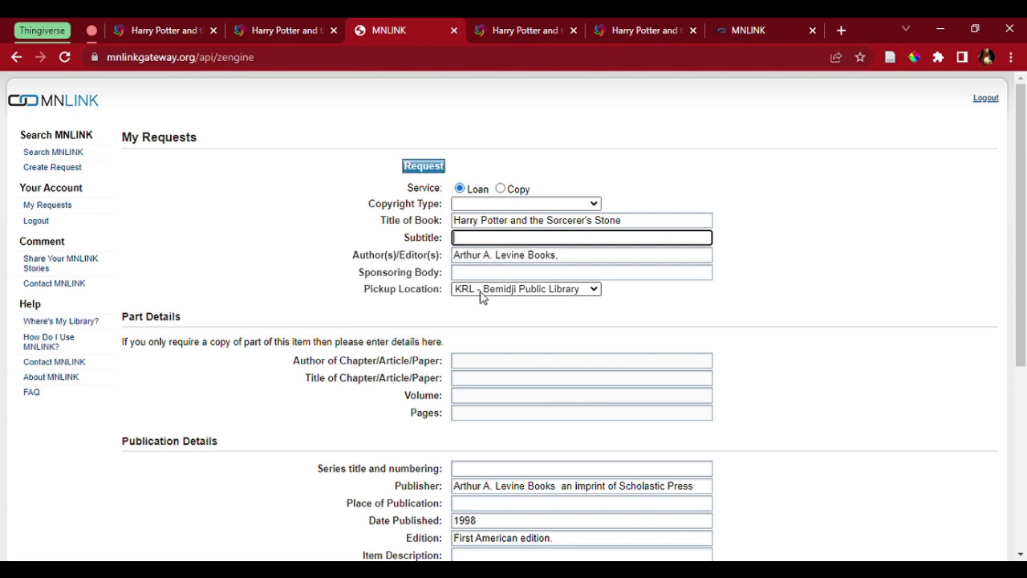
Set the loan request's pickup location to KRL - Bemidji Public Library and submit the request.
left_click(481, 296)
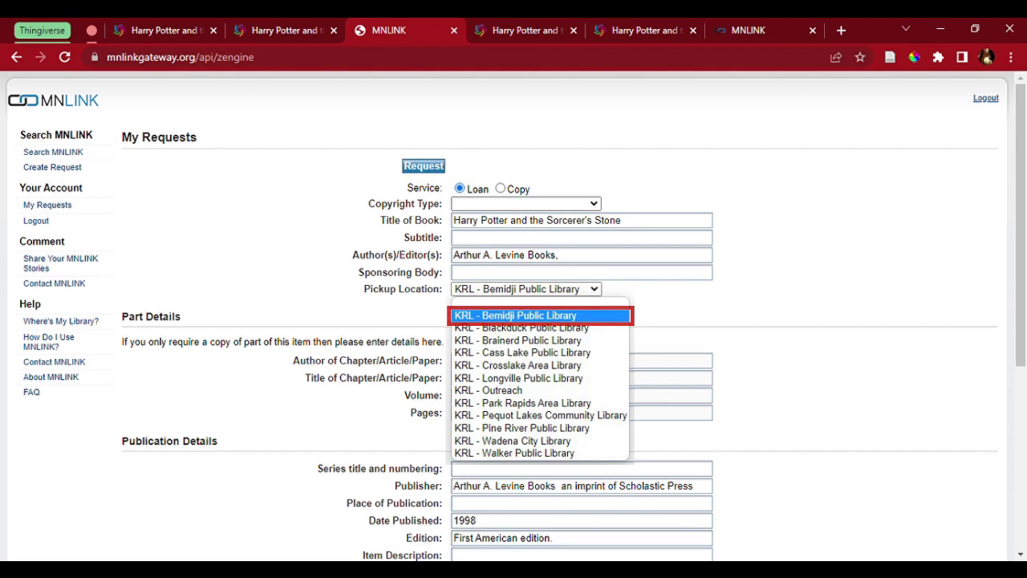
left_click(497, 320)
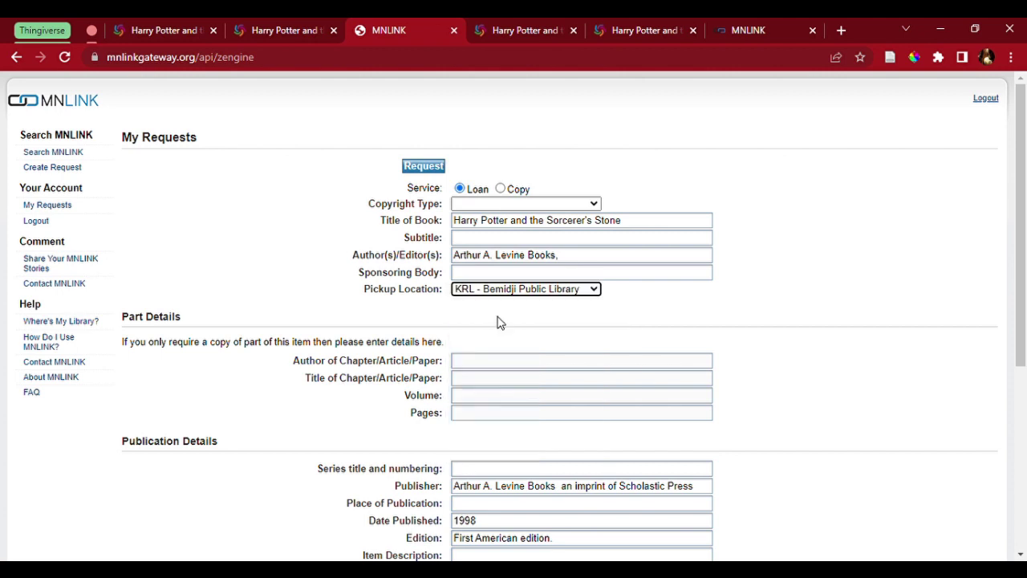
left_click(437, 167)
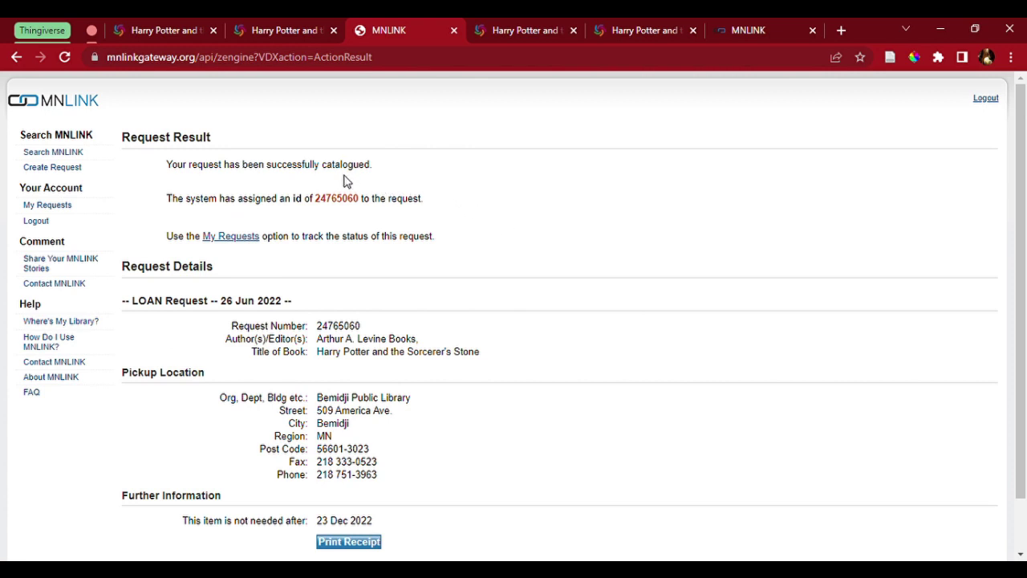
View the submitted requests and start cancelling the Harry Potter and the Sorcerer's Stone loan request.
left_click(232, 239)
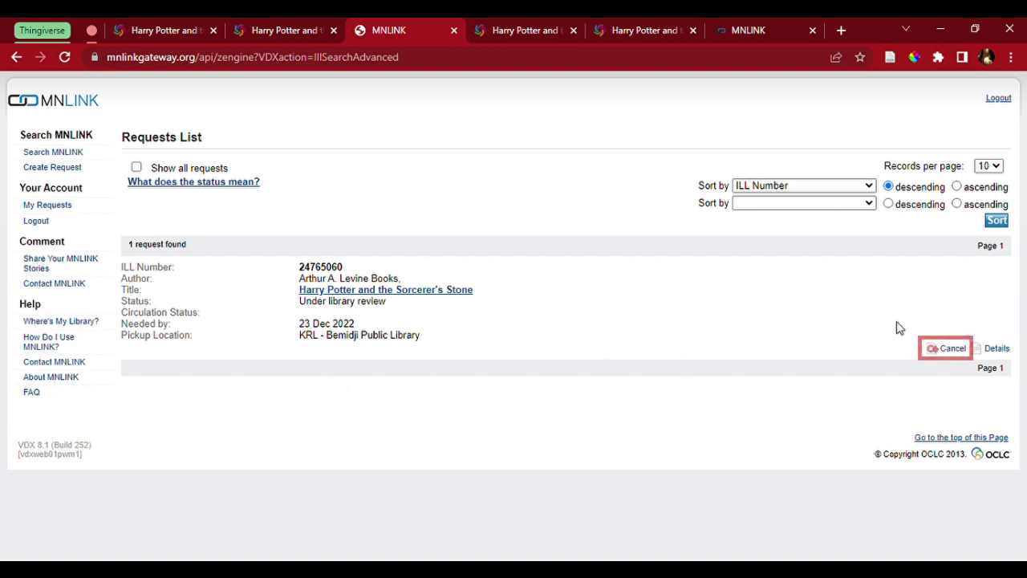
left_click(960, 353)
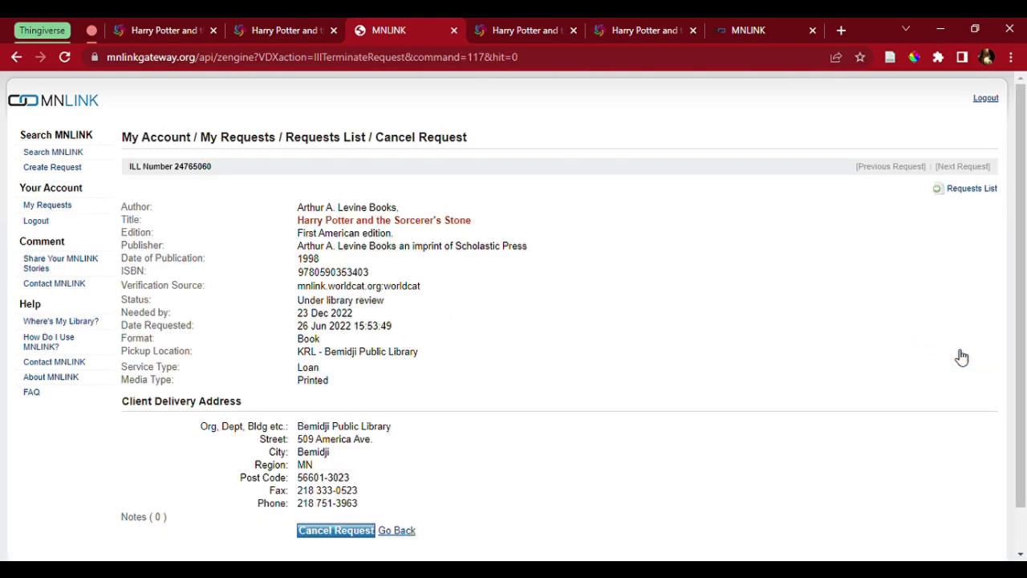